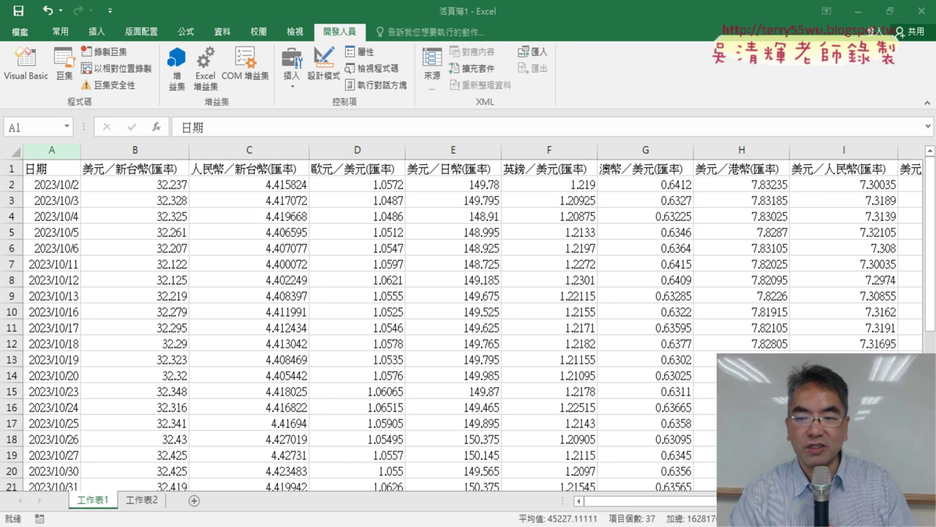
- Select the empty block M1:V10 right of the exchange-rate columns and open the Developer Insert control list
{"action": "scroll", "coordinate": [468, 321], "scroll_direction": "right", "scroll_amount": 5}
{"action": "scroll", "coordinate": [468, 322], "scroll_direction": "right", "scroll_amount": 4}
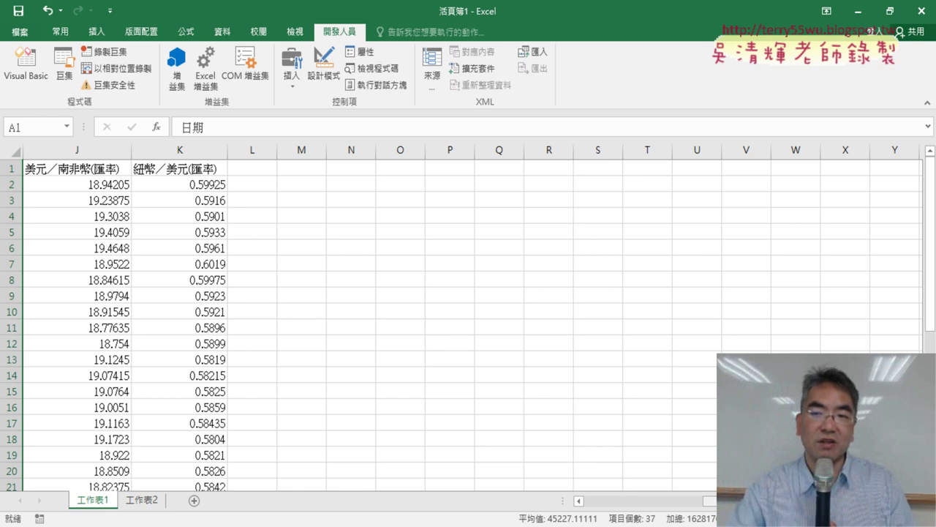
{"action": "left_click", "coordinate": [799, 169]}
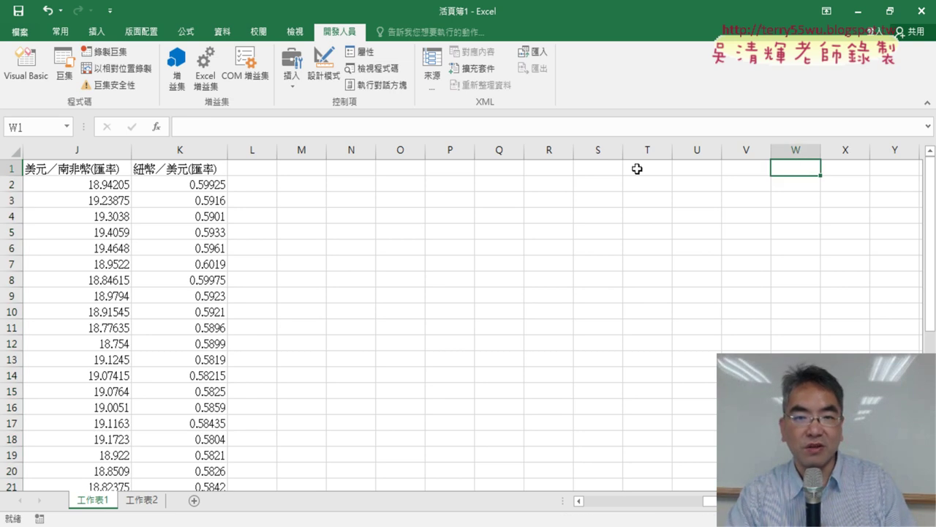
{"action": "mouse_move", "coordinate": [297, 170]}
{"action": "left_mouse_down"}
{"action": "mouse_move", "coordinate": [745, 229]}
{"action": "mouse_move", "coordinate": [742, 317]}
{"action": "left_mouse_up"}
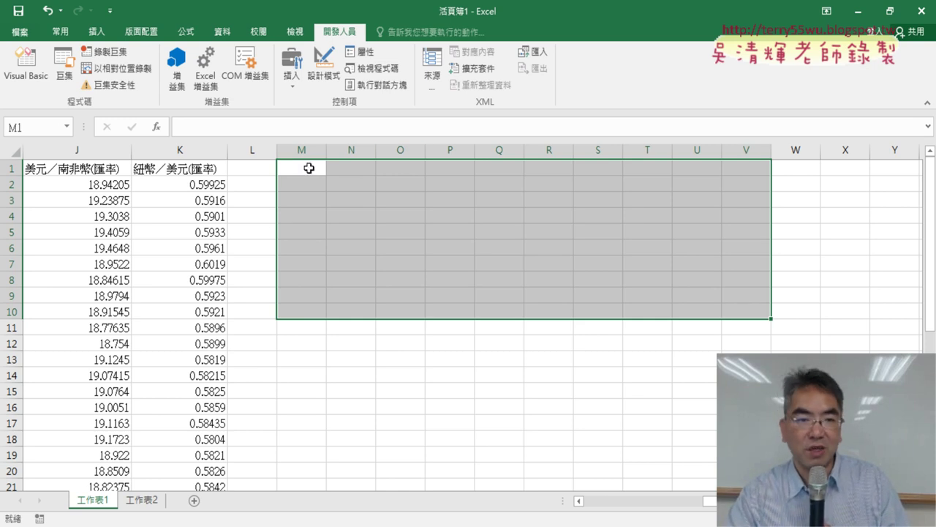
{"action": "left_click_drag", "start_coordinate": [308, 168], "coordinate": [738, 308]}
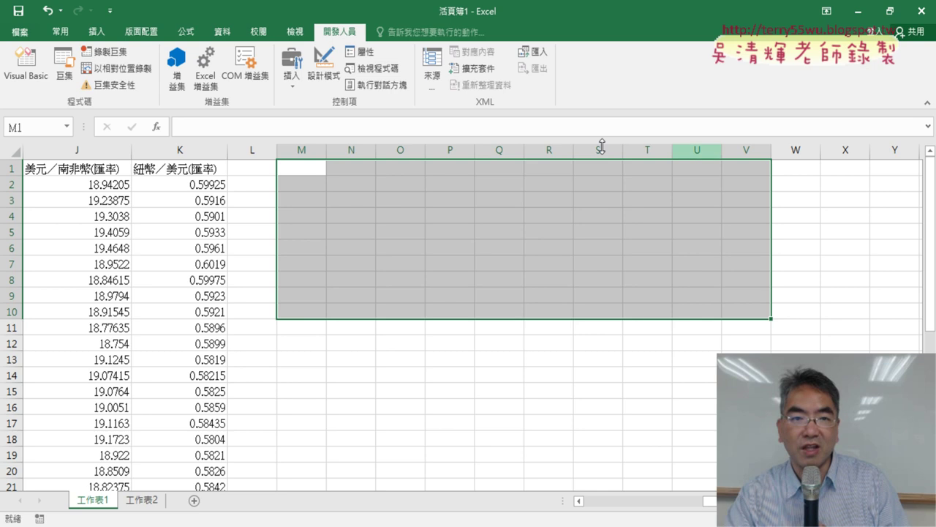
{"action": "left_click", "coordinate": [299, 75]}
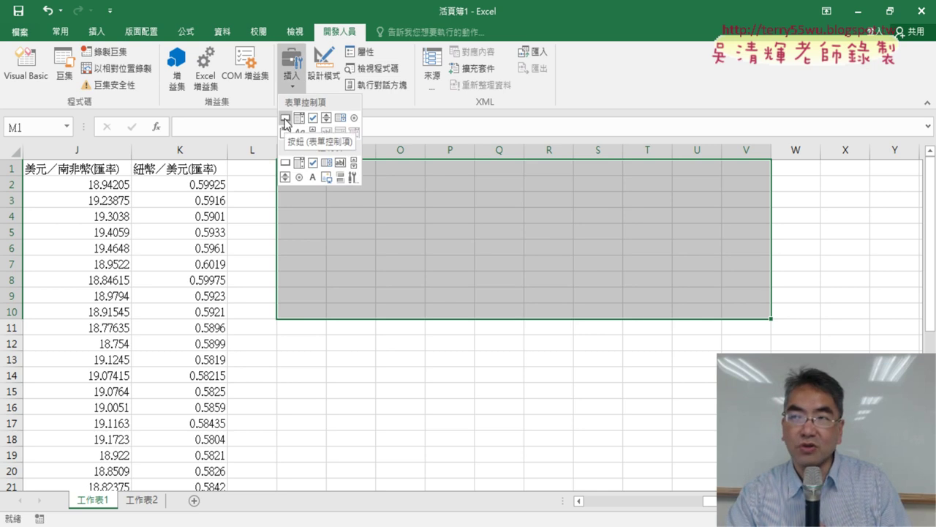
- Draw a form button across W1:Y2 and assign it the 匯率下載 macro, copying the macro name
{"action": "left_click", "coordinate": [286, 118]}
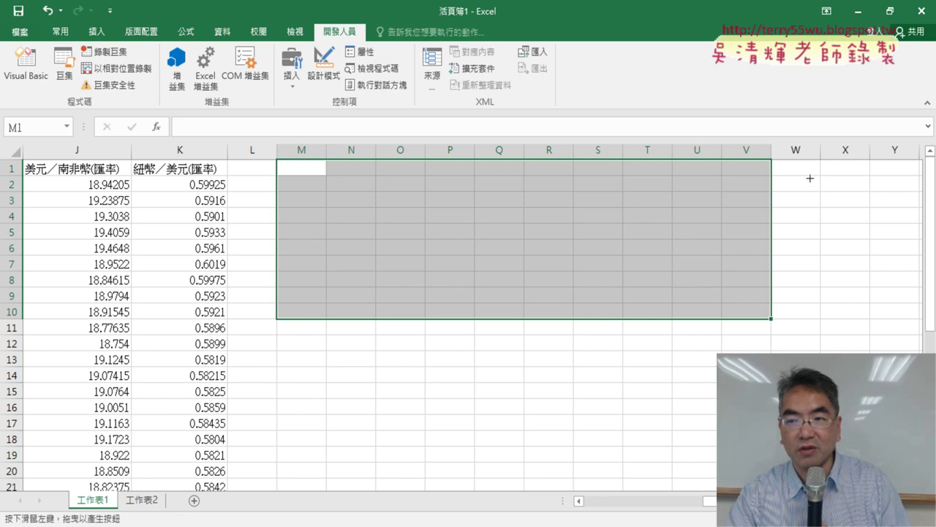
{"action": "left_click_drag", "start_coordinate": [790, 169], "coordinate": [899, 198]}
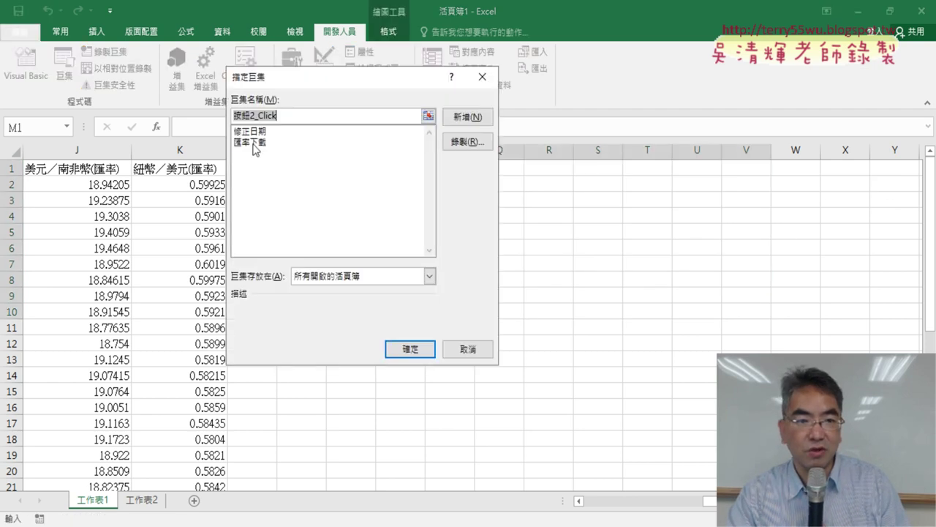
{"action": "left_click", "coordinate": [255, 147]}
{"action": "right_click", "coordinate": [263, 119]}
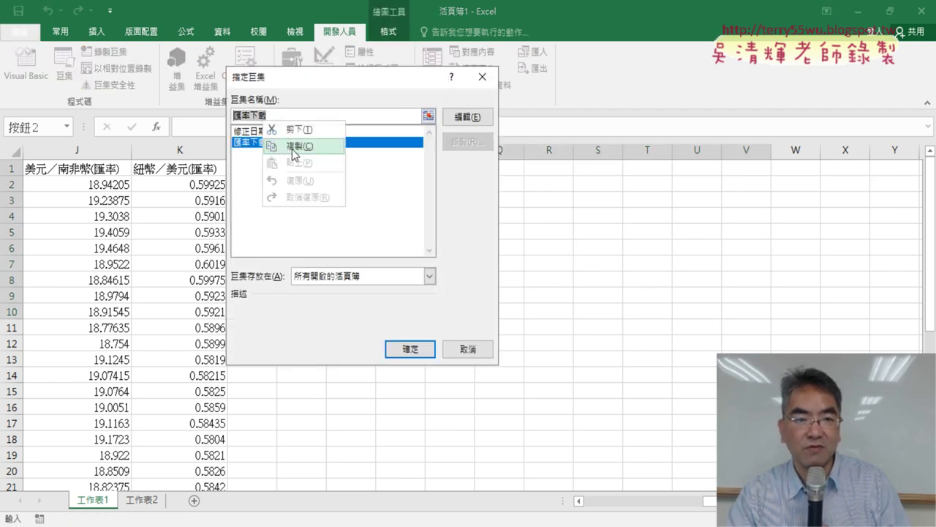
{"action": "left_click", "coordinate": [294, 146]}
{"action": "left_click", "coordinate": [416, 353]}
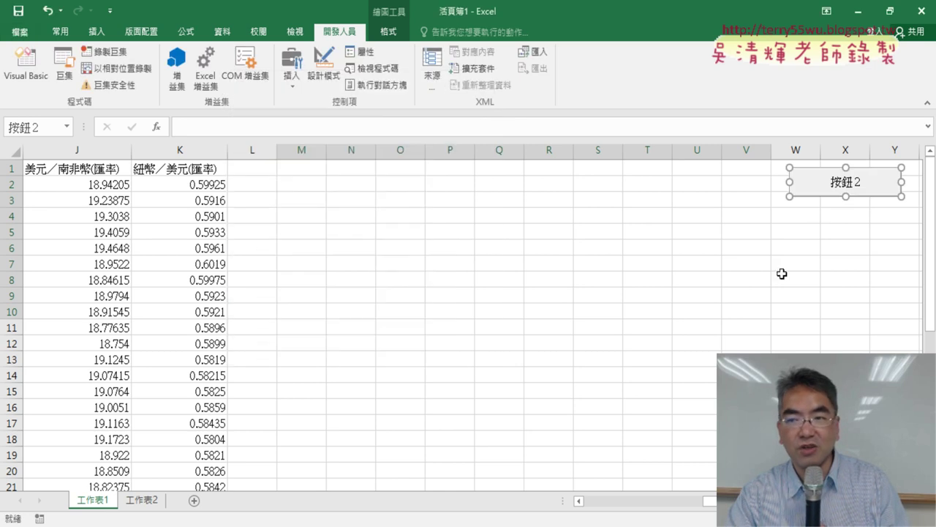
- Replace the button's default caption with 匯率下載
{"action": "left_click", "coordinate": [836, 182]}
{"action": "key", "text": "BackSpace"}
{"action": "key", "text": "BackSpace"}
{"action": "key", "text": "BackSpace"}
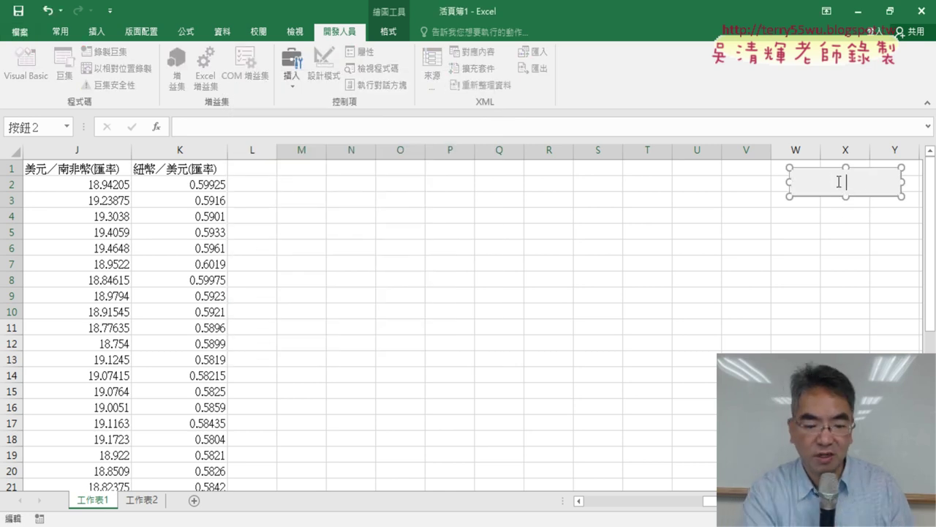
{"action": "type", "text": "匯率下載"}
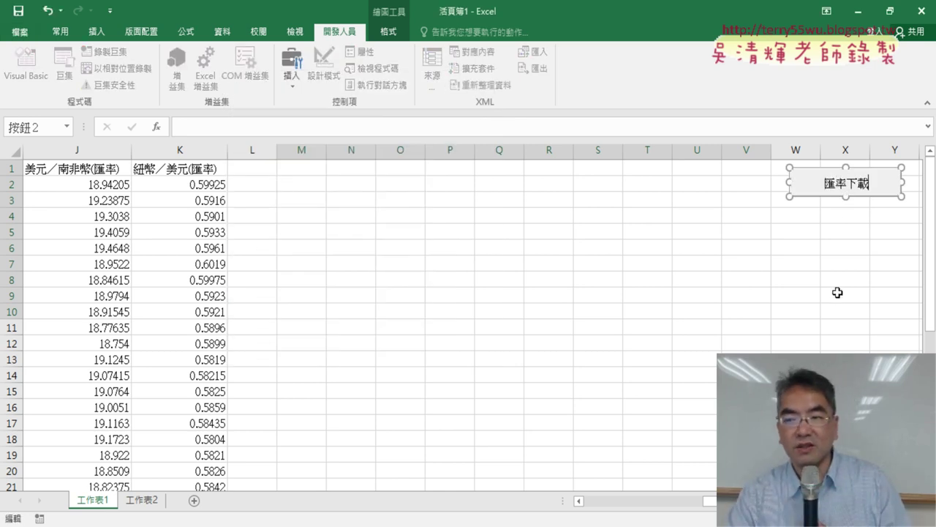
{"action": "left_click", "coordinate": [838, 292]}
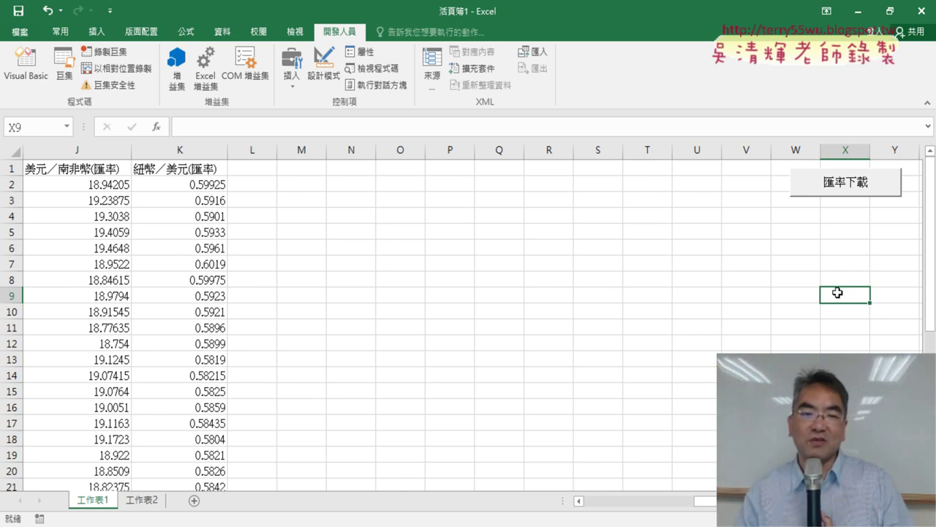
- Run the 匯率下載 button to reload the exchange-rate data
{"action": "left_click", "coordinate": [837, 199]}
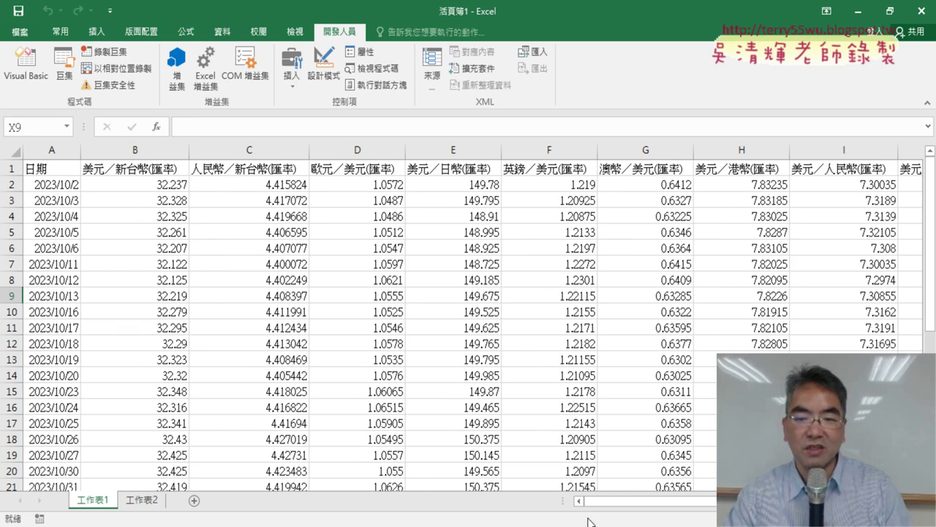
{"action": "left_click_drag", "start_coordinate": [588, 500], "coordinate": [712, 500]}
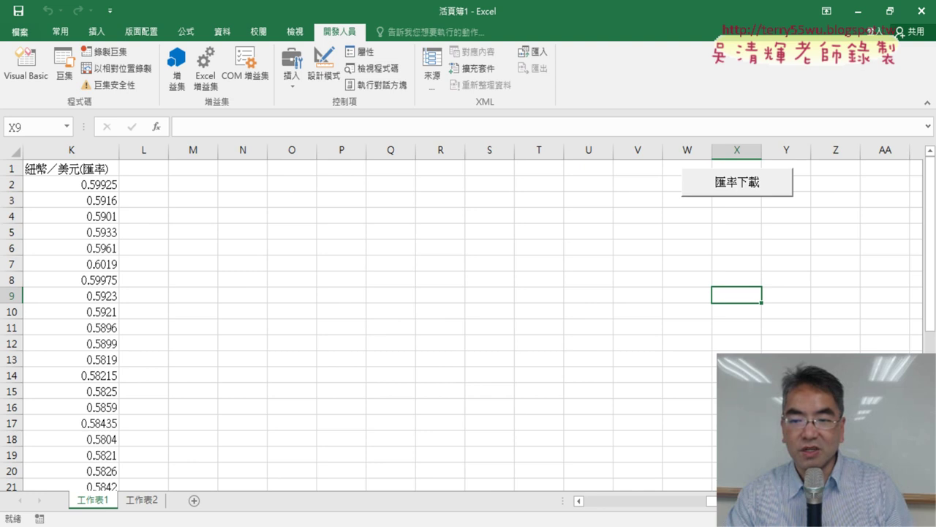
{"action": "left_click_drag", "start_coordinate": [711, 500], "coordinate": [600, 502]}
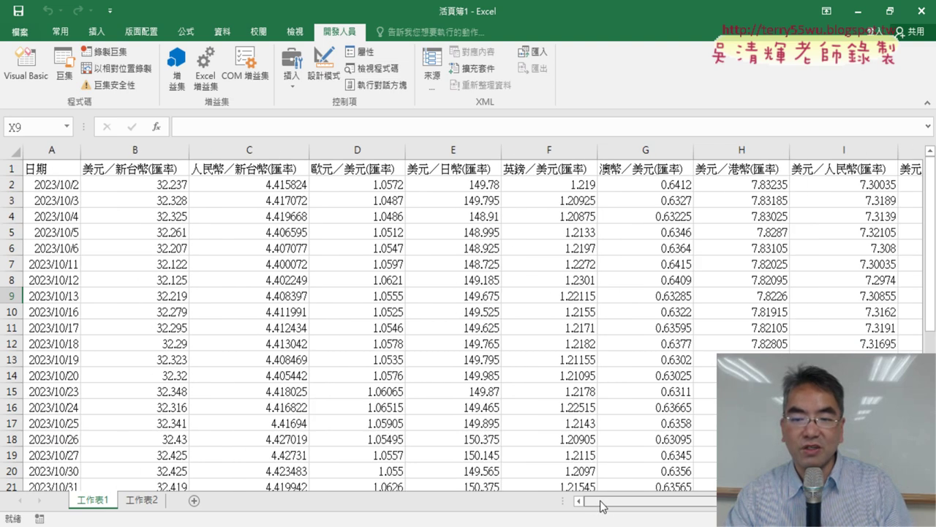
- Confirm with Ctrl+Down from A1 that the data ends at row 37, then open Visual Basic
{"action": "left_click", "coordinate": [50, 169]}
{"action": "key", "text": "ctrl+Down"}
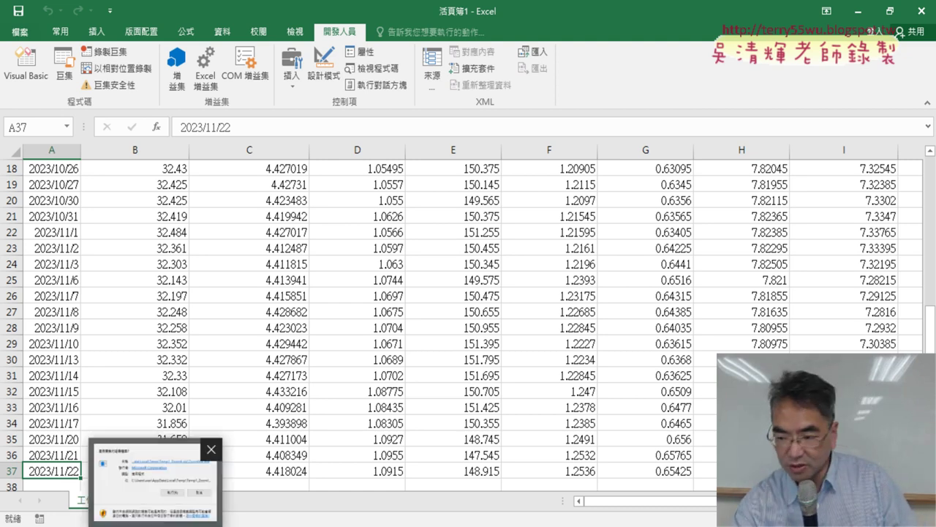
{"action": "left_click", "coordinate": [63, 393]}
{"action": "left_click", "coordinate": [157, 474]}
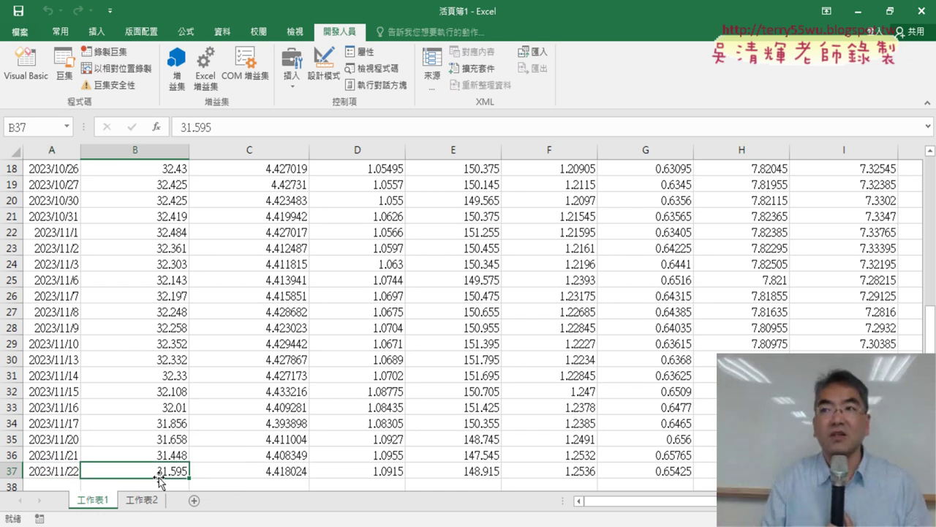
{"action": "left_click", "coordinate": [28, 67]}
- Replace the hard-coded 37 in the 修正日期 For line with Range("A1").End(xlDown).Row
{"action": "left_click", "coordinate": [371, 314]}
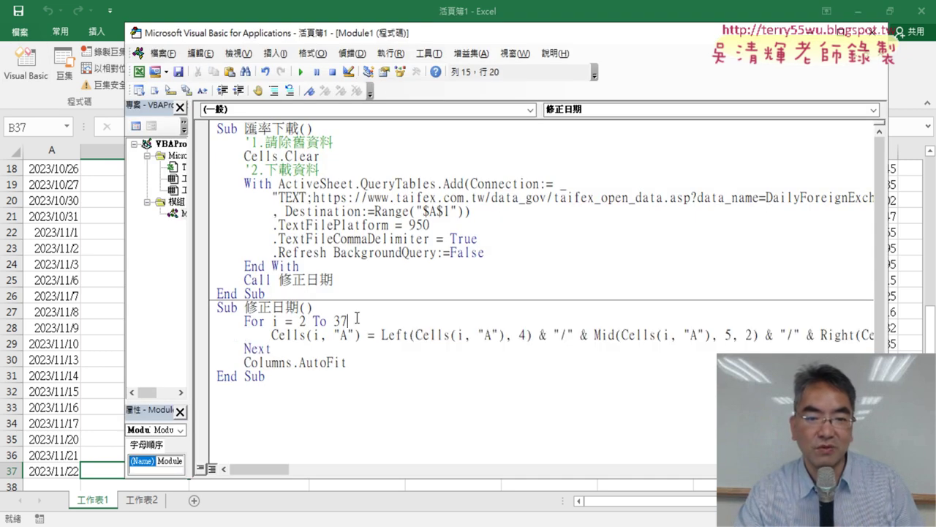
{"action": "left_click_drag", "start_coordinate": [351, 320], "coordinate": [334, 320]}
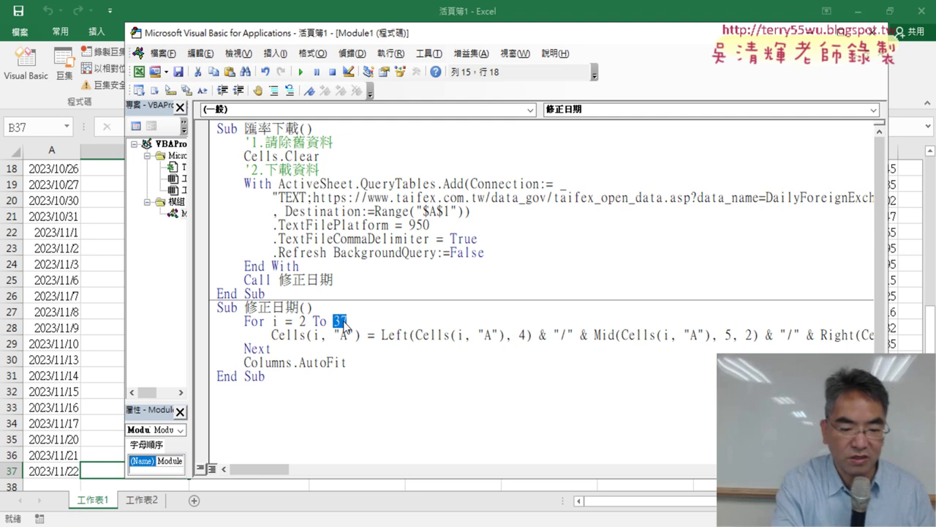
{"action": "type", "text": "ran"}
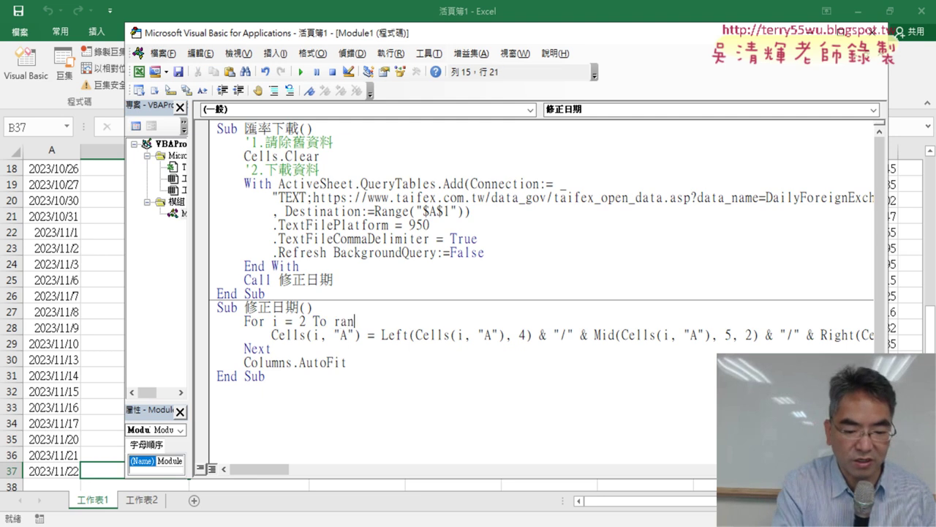
{"action": "type", "text": "ge("}
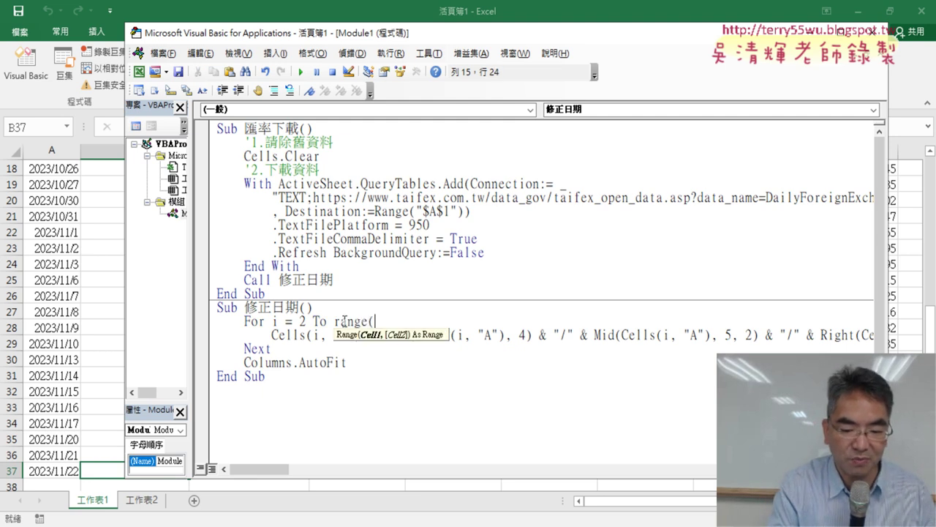
{"action": "type", "text": "\"A"}
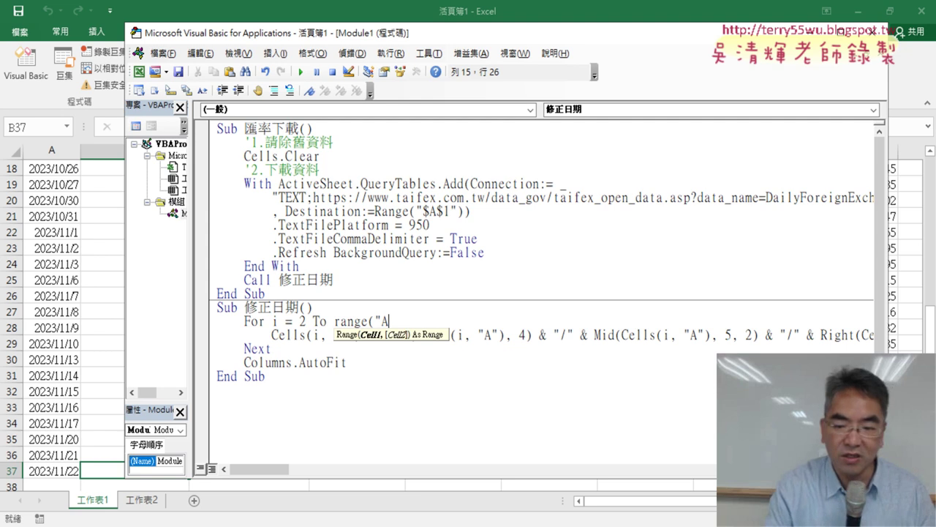
{"action": "type", "text": "1\""}
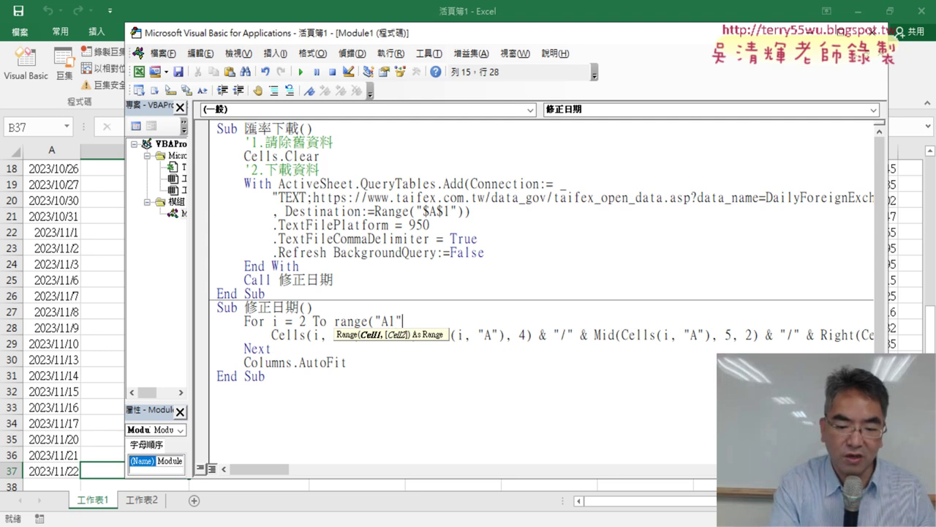
{"action": "type", "text": ")."}
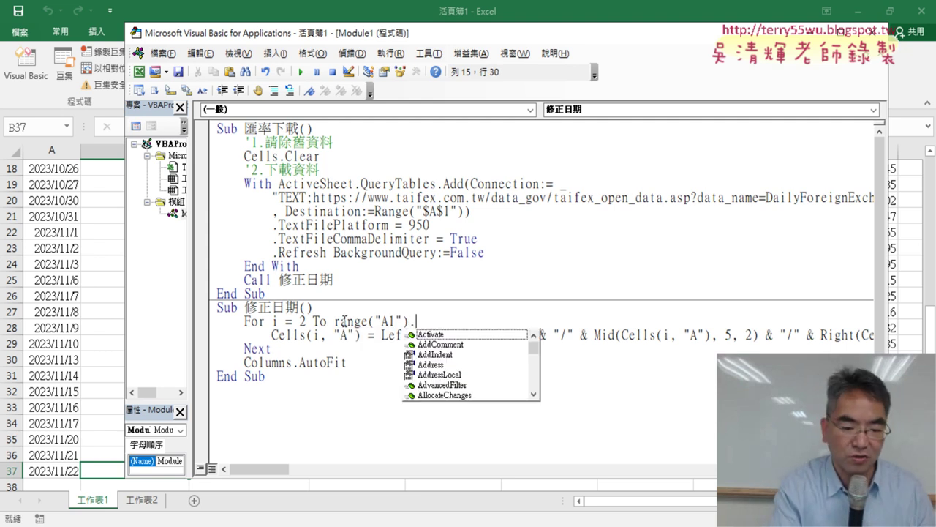
{"action": "type", "text": "E"}
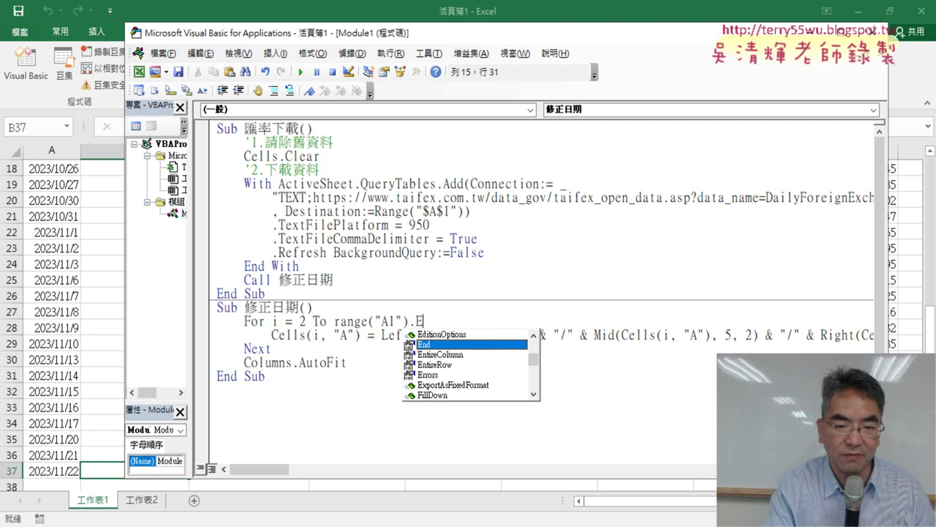
{"action": "type", "text": "nd (xlDown"}
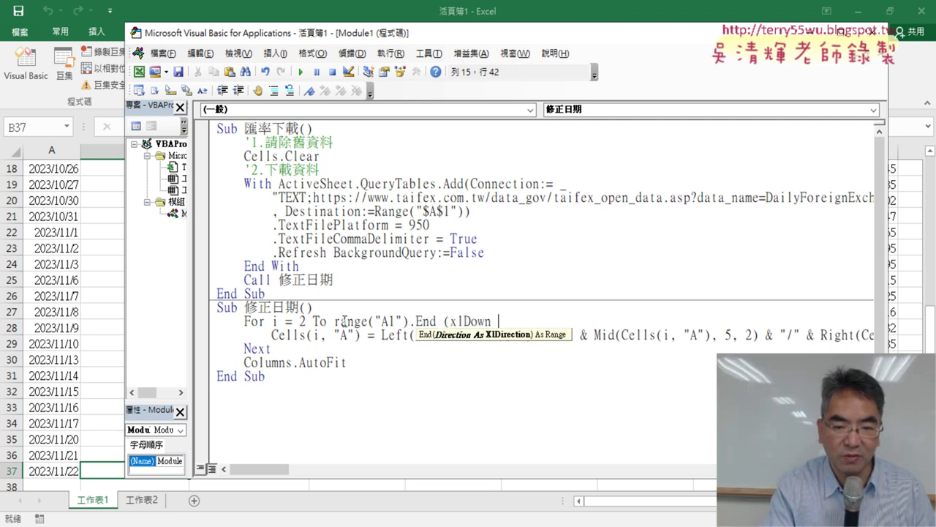
{"action": "type", "text": " )."}
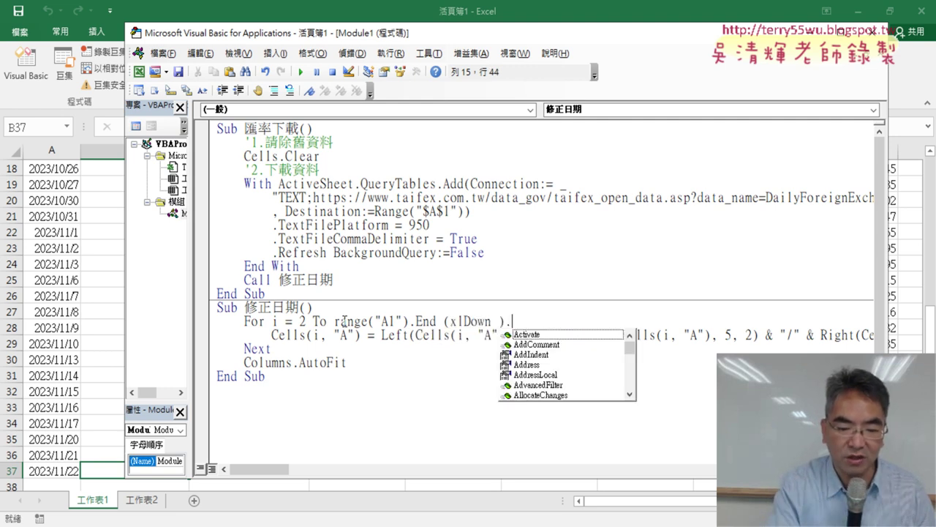
{"action": "type", "text": "row"}
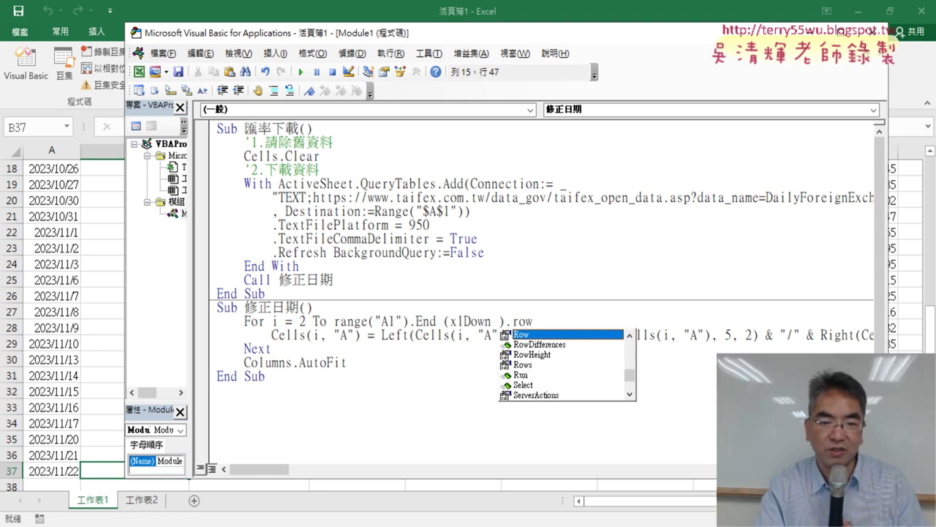
{"action": "left_click", "coordinate": [217, 335]}
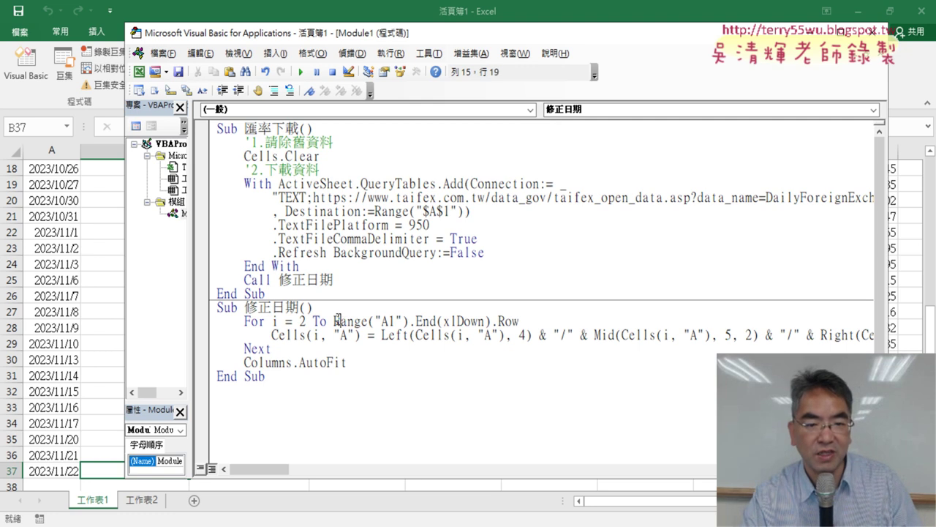
{"action": "left_click_drag", "start_coordinate": [339, 320], "coordinate": [333, 320]}
{"action": "left_click_drag", "start_coordinate": [504, 321], "coordinate": [496, 322]}
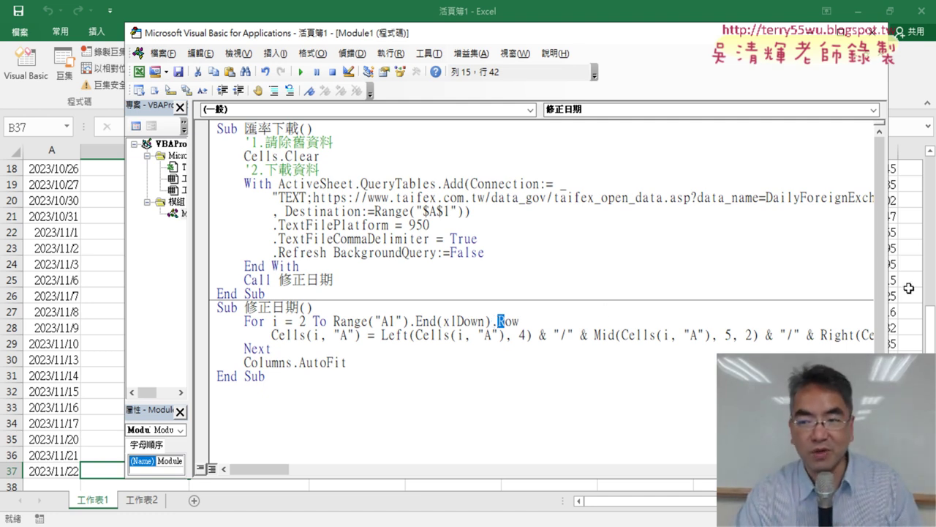
- Return to the worksheet and click the 匯率下載 button to reload the exchange rates
{"action": "key", "text": "alt+F11"}
{"action": "scroll", "coordinate": [469, 314], "scroll_direction": "right", "scroll_amount": 10}
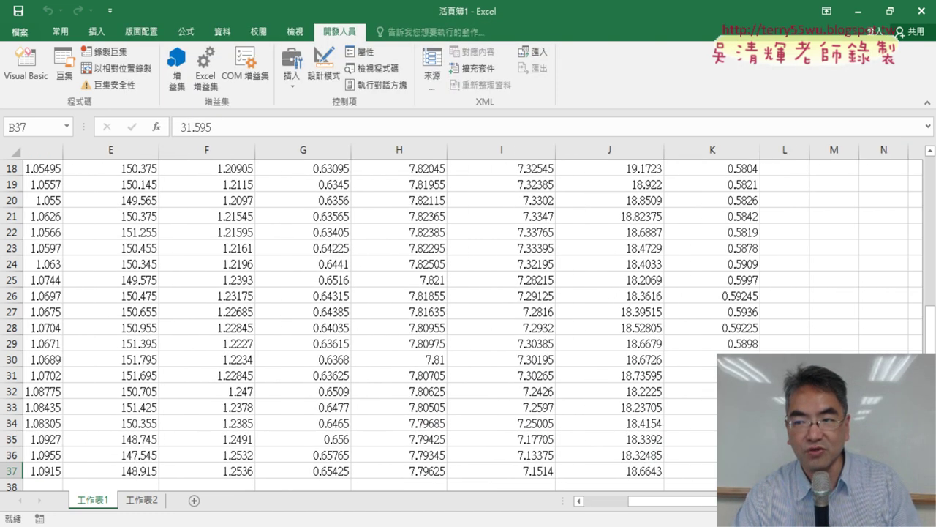
{"action": "scroll", "coordinate": [468, 315], "scroll_direction": "right", "scroll_amount": 3}
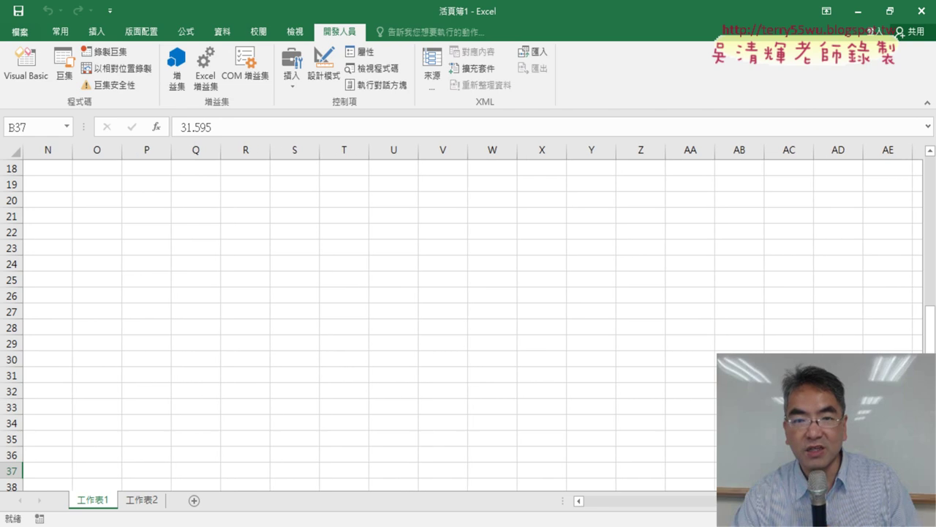
{"action": "scroll", "coordinate": [468, 315], "scroll_direction": "left", "scroll_amount": 10}
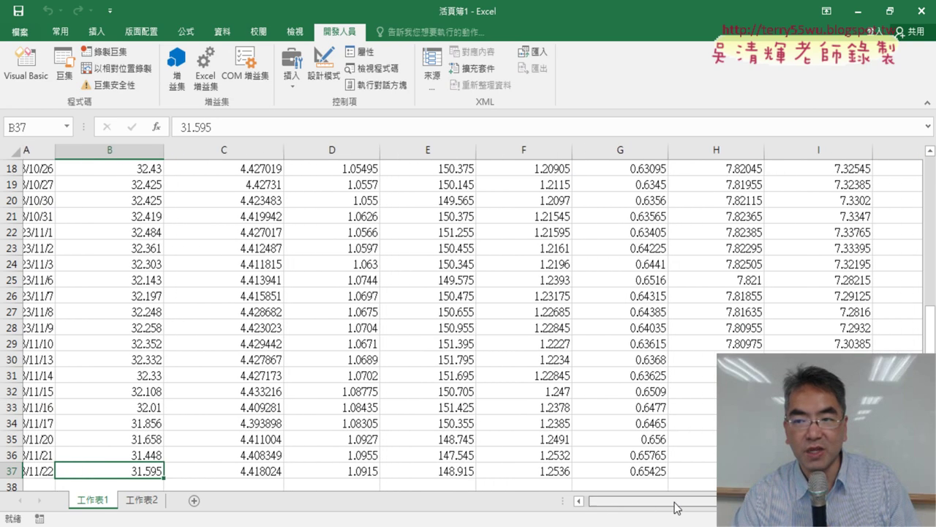
{"action": "scroll", "coordinate": [468, 315], "scroll_direction": "right", "scroll_amount": 3}
{"action": "scroll", "coordinate": [468, 314], "scroll_direction": "right", "scroll_amount": 2}
{"action": "scroll", "coordinate": [468, 315], "scroll_direction": "right", "scroll_amount": 1}
{"action": "scroll", "coordinate": [468, 315], "scroll_direction": "right", "scroll_amount": 2}
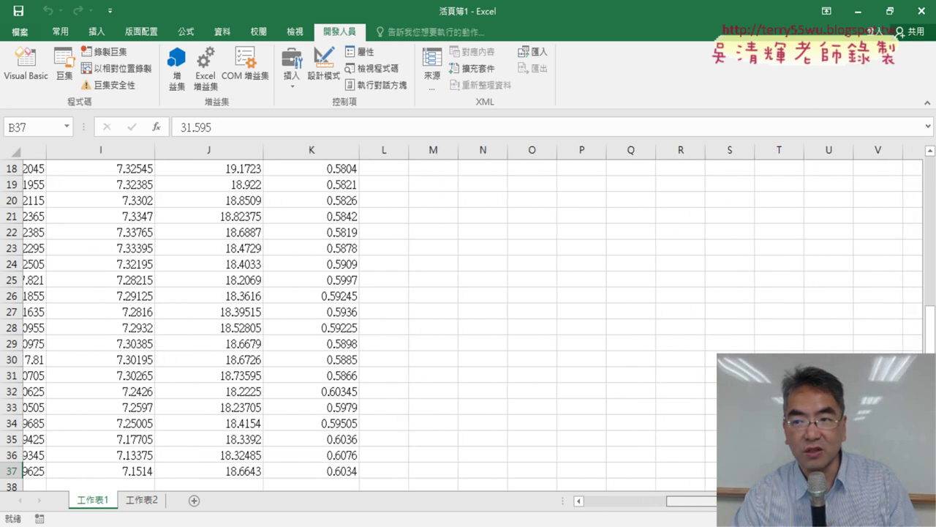
{"action": "scroll", "coordinate": [468, 314], "scroll_direction": "right", "scroll_amount": 1}
{"action": "scroll", "coordinate": [871, 180], "scroll_direction": "up", "scroll_amount": 5}
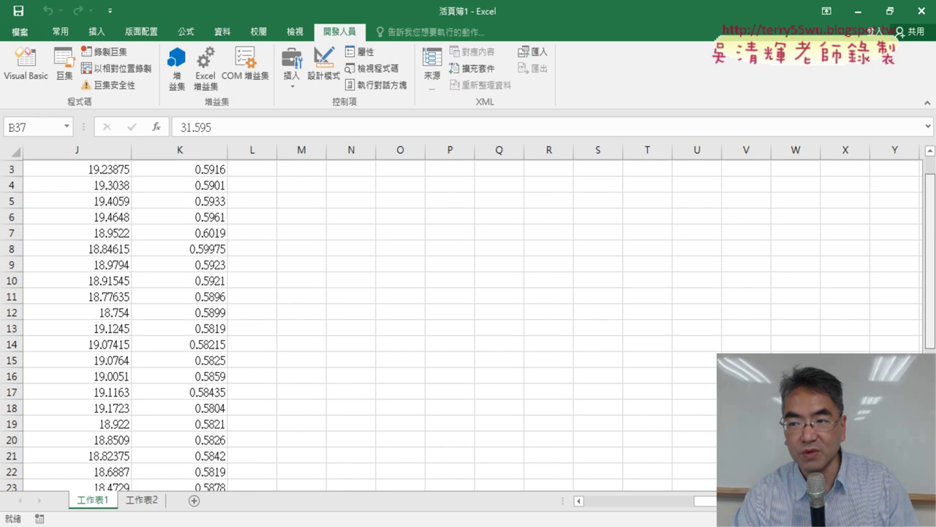
{"action": "scroll", "coordinate": [871, 180], "scroll_direction": "up", "scroll_amount": 1}
{"action": "left_click", "coordinate": [858, 187]}
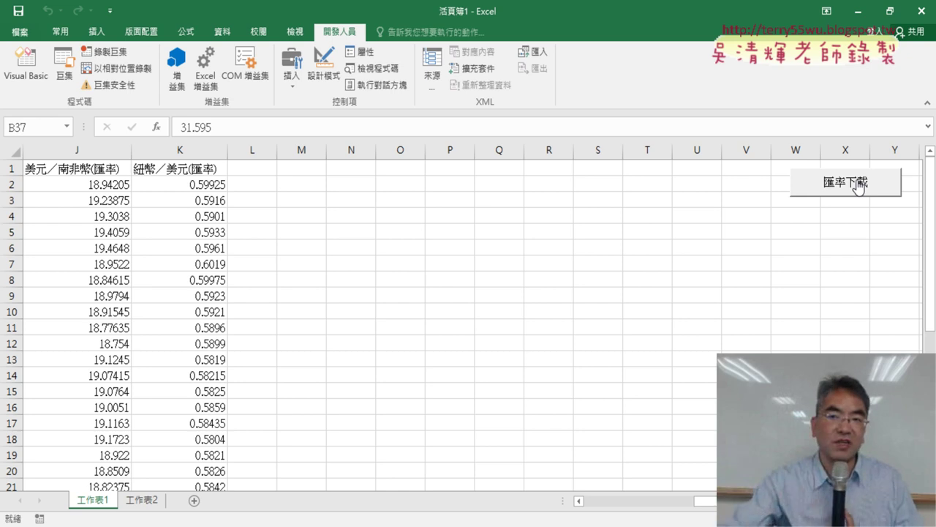
- Set the 匯率下載 button's placement to 大小位置不隨儲存格改變 in Format Control
{"action": "right_click", "coordinate": [859, 187]}
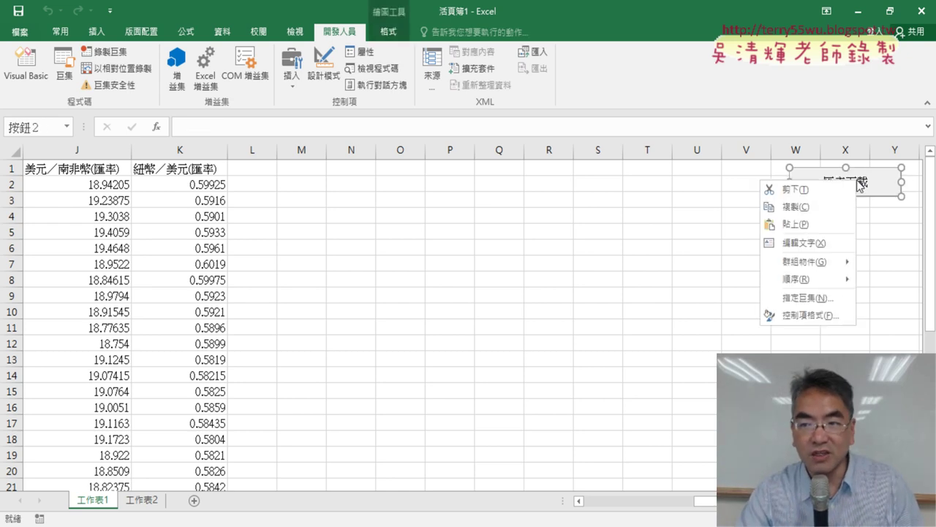
{"action": "left_click", "coordinate": [801, 315]}
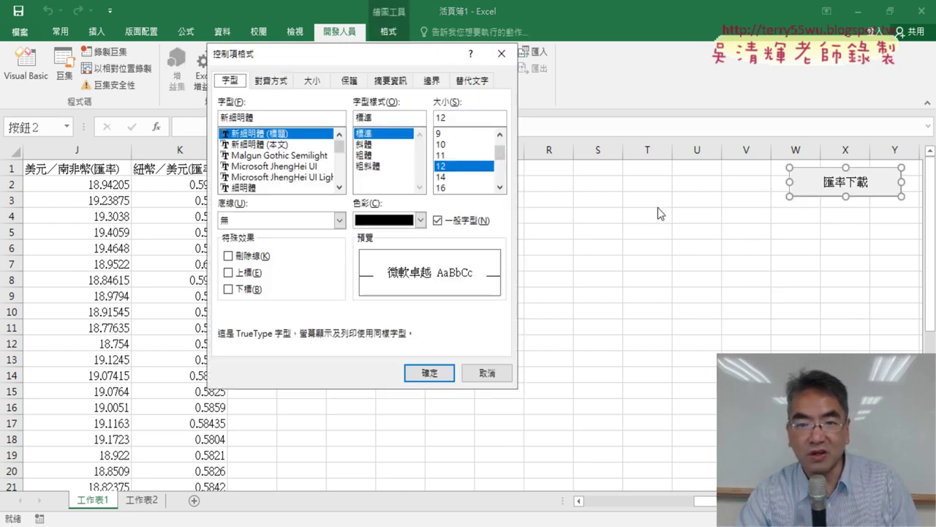
{"action": "left_click", "coordinate": [390, 81]}
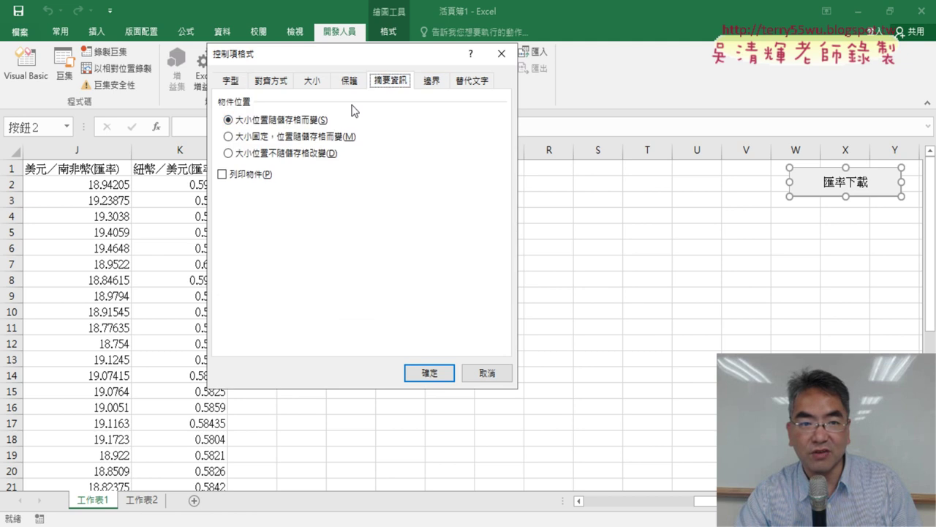
{"action": "left_click", "coordinate": [276, 155]}
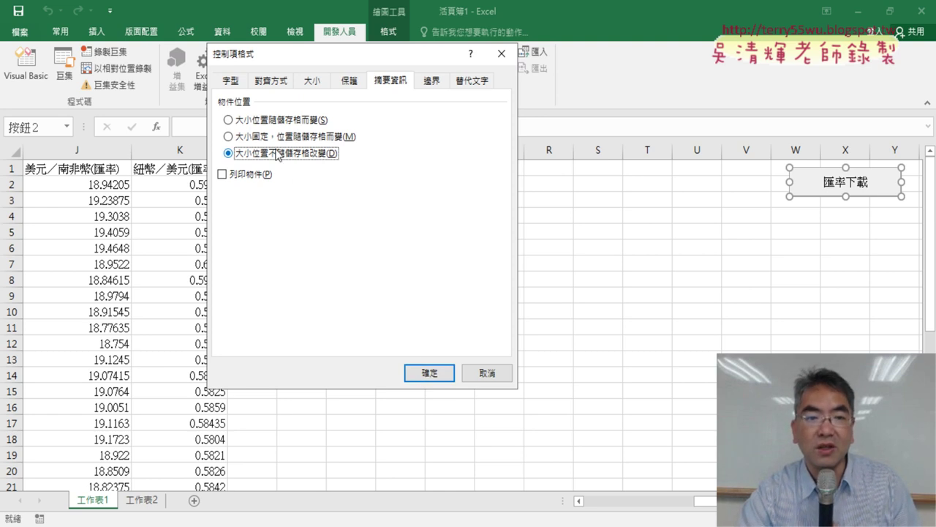
{"action": "left_click", "coordinate": [421, 375]}
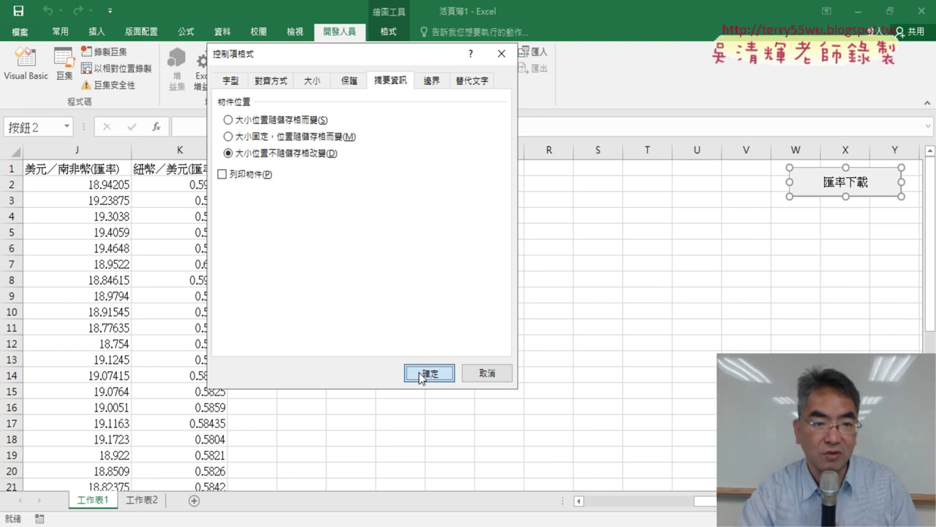
{"action": "left_click", "coordinate": [421, 375]}
{"action": "left_click", "coordinate": [419, 370]}
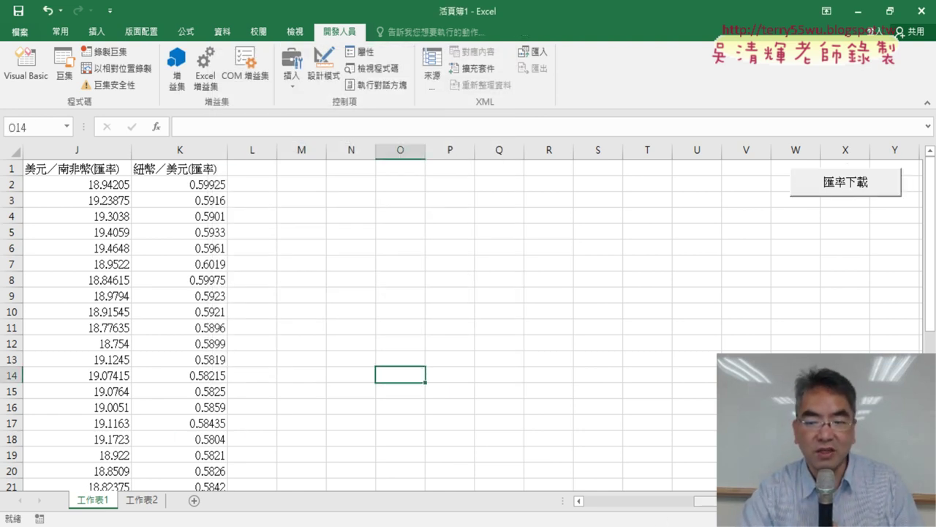
- Select cell A1 and preview the line chart options without inserting a chart
{"action": "left_click_drag", "start_coordinate": [706, 501], "coordinate": [596, 519]}
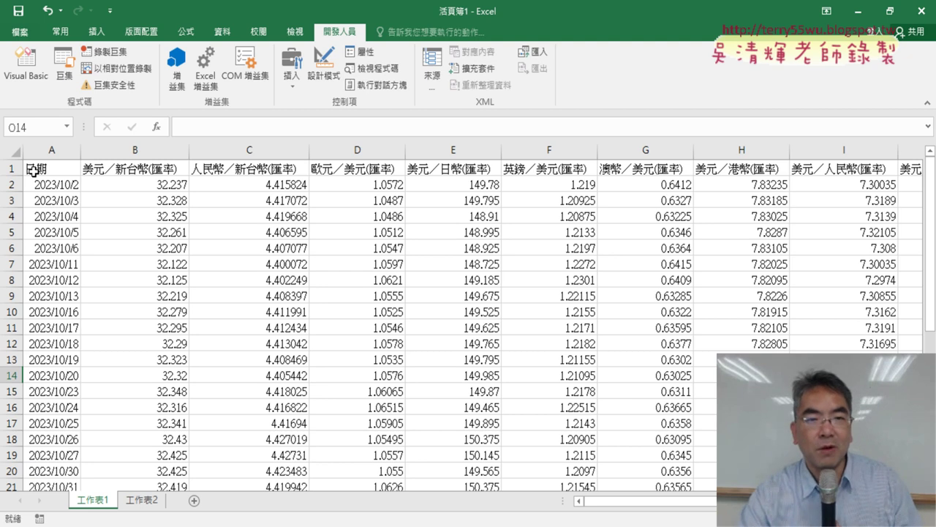
{"action": "left_click", "coordinate": [60, 173]}
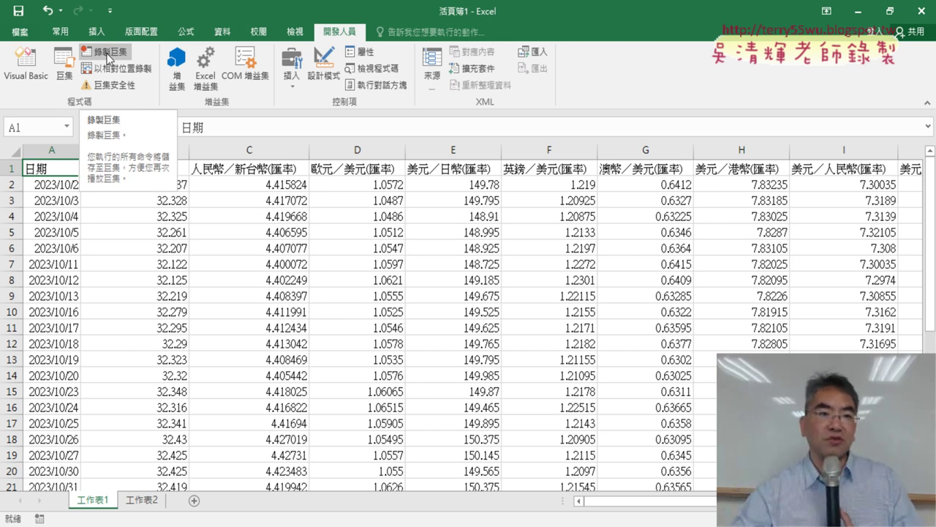
{"action": "left_click", "coordinate": [97, 31]}
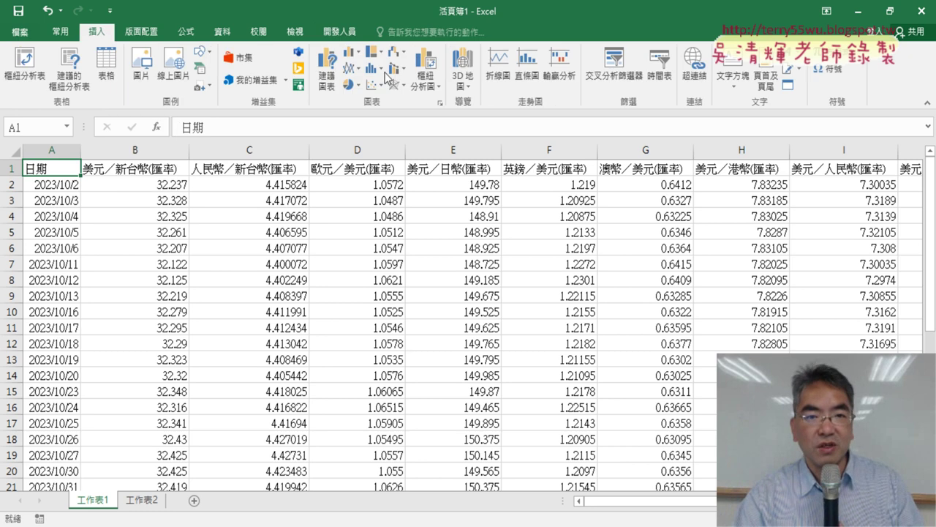
{"action": "left_click", "coordinate": [356, 70]}
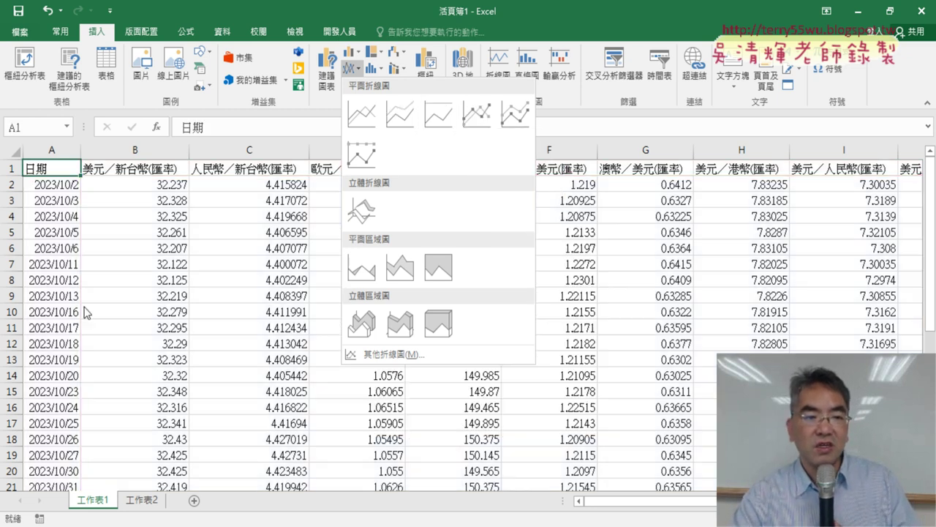
{"action": "left_click", "coordinate": [116, 280]}
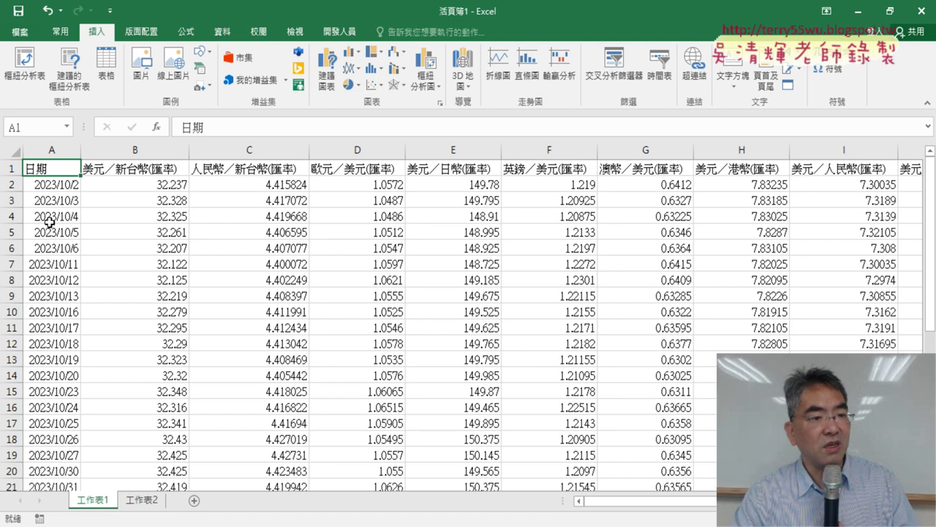
- Extend the selection to B37 so A1:B37 covers the dates and USD/TWD rates
{"action": "scroll", "coordinate": [50, 222], "scroll_direction": "down", "scroll_amount": 3}
{"action": "scroll", "coordinate": [132, 369], "scroll_direction": "down", "scroll_amount": 4}
{"action": "scroll", "coordinate": [163, 359], "scroll_direction": "down", "scroll_amount": 1}
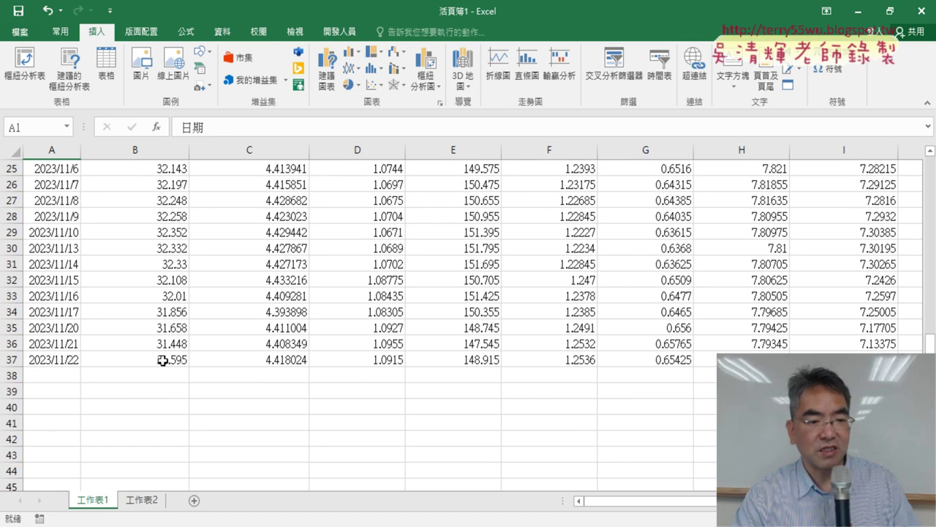
{"action": "left_click", "coordinate": [162, 359], "text": "shift"}
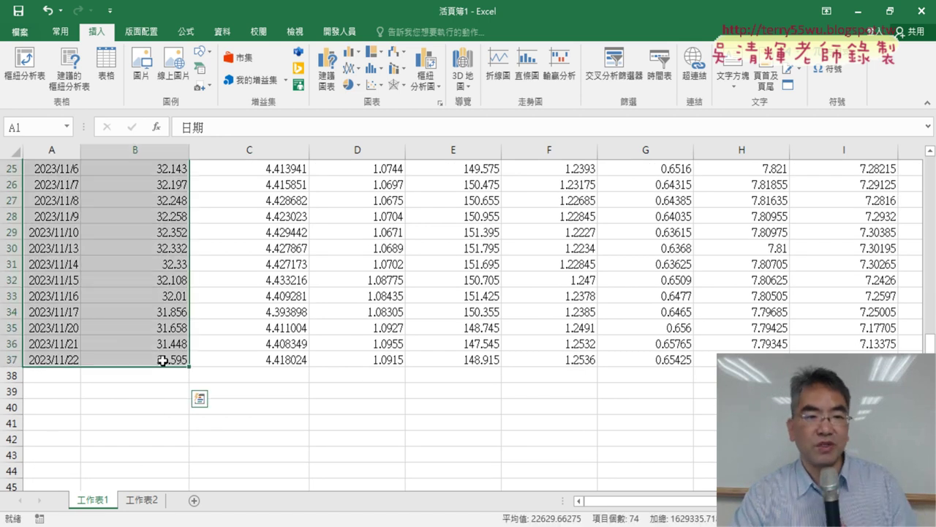
{"action": "scroll", "coordinate": [163, 360], "scroll_direction": "up", "scroll_amount": 7}
{"action": "scroll", "coordinate": [163, 360], "scroll_direction": "up", "scroll_amount": 1}
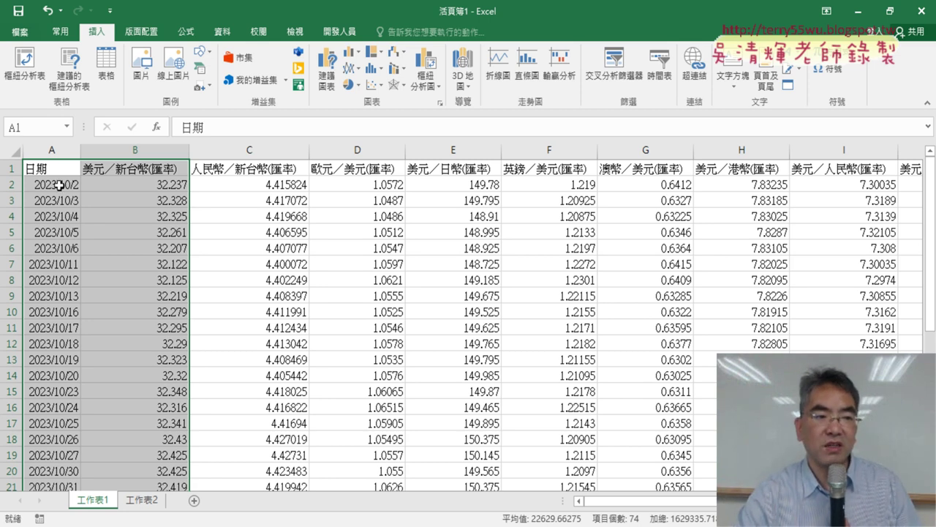
{"action": "left_click", "coordinate": [346, 33]}
- Start recording a macro named 美元折線圖, stored in this workbook
{"action": "left_click", "coordinate": [109, 52]}
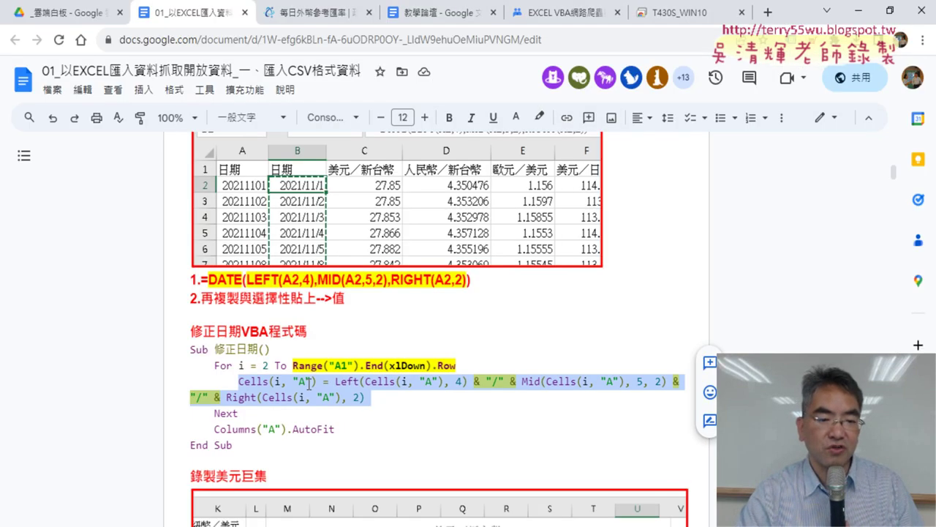
{"action": "scroll", "coordinate": [310, 381], "scroll_direction": "down", "scroll_amount": 5}
{"action": "scroll", "coordinate": [305, 380], "scroll_direction": "down", "scroll_amount": 3}
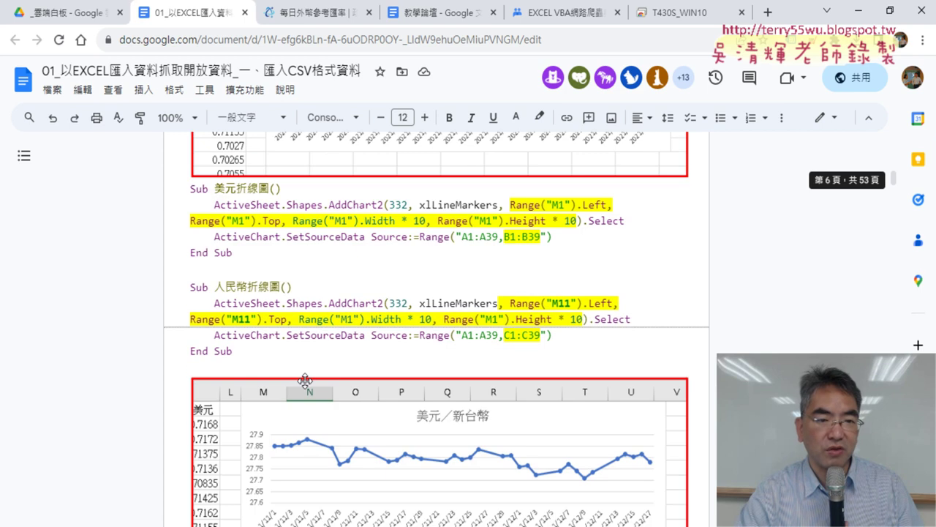
{"action": "left_click_drag", "start_coordinate": [271, 188], "coordinate": [225, 189]}
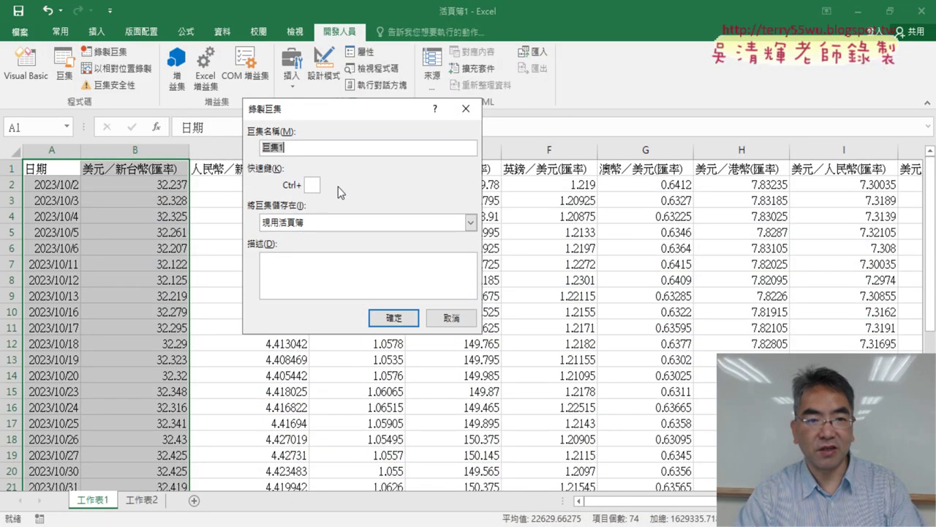
{"action": "type", "text": "美元折線圖"}
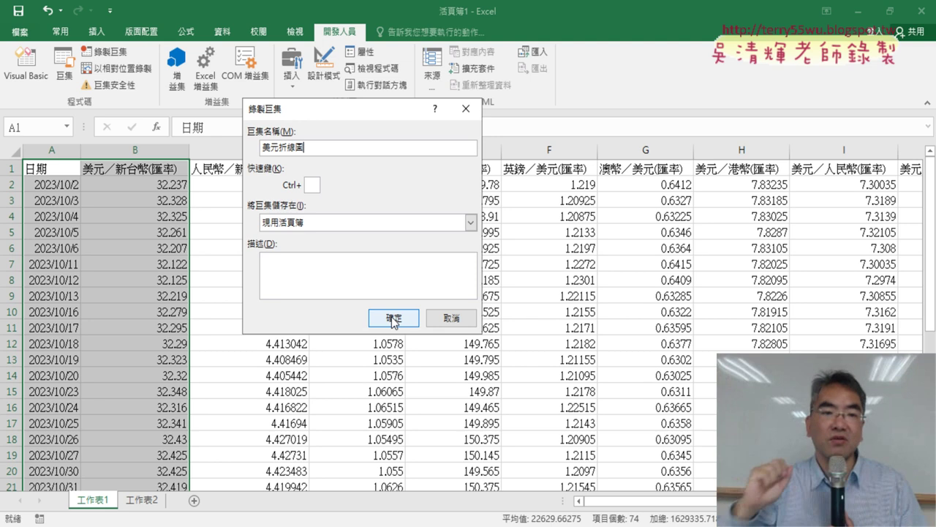
{"action": "left_click", "coordinate": [393, 318]}
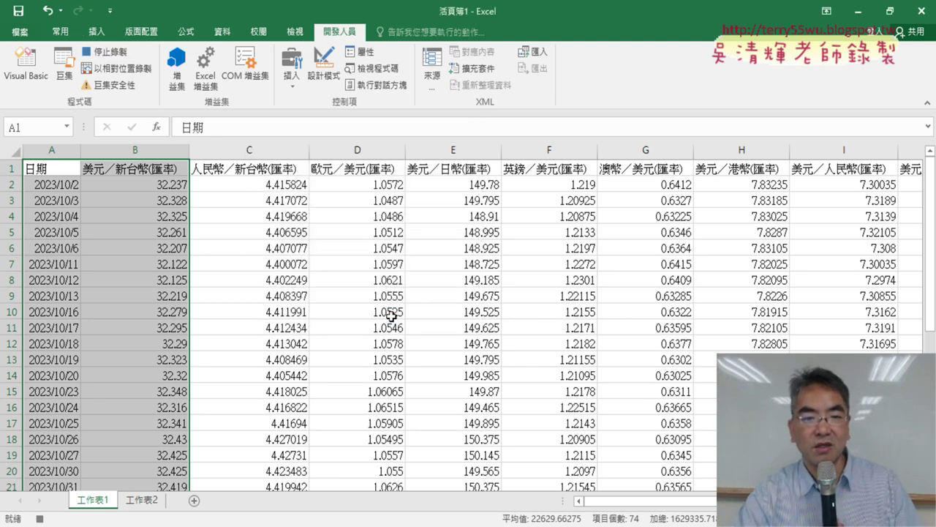
- Insert a Line with Markers chart of the selected rates, then stop recording
{"action": "left_click", "coordinate": [100, 33]}
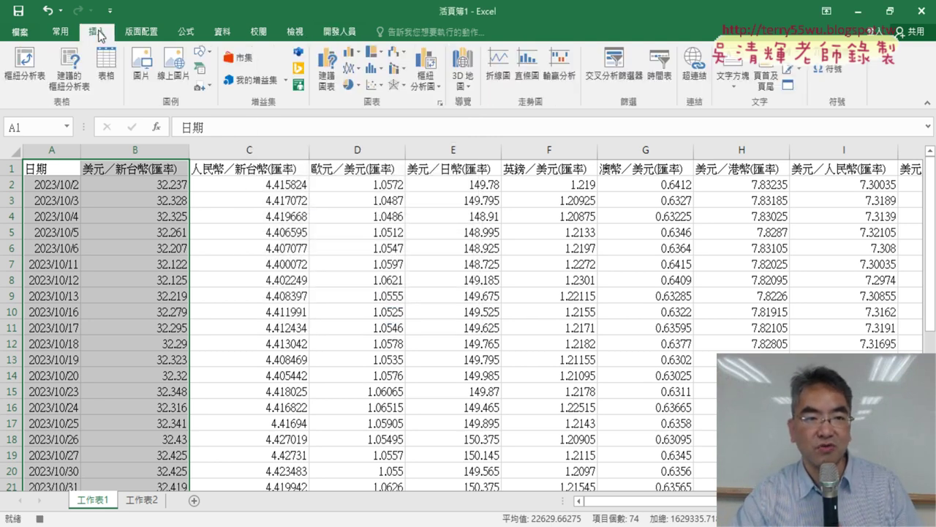
{"action": "left_click", "coordinate": [356, 68]}
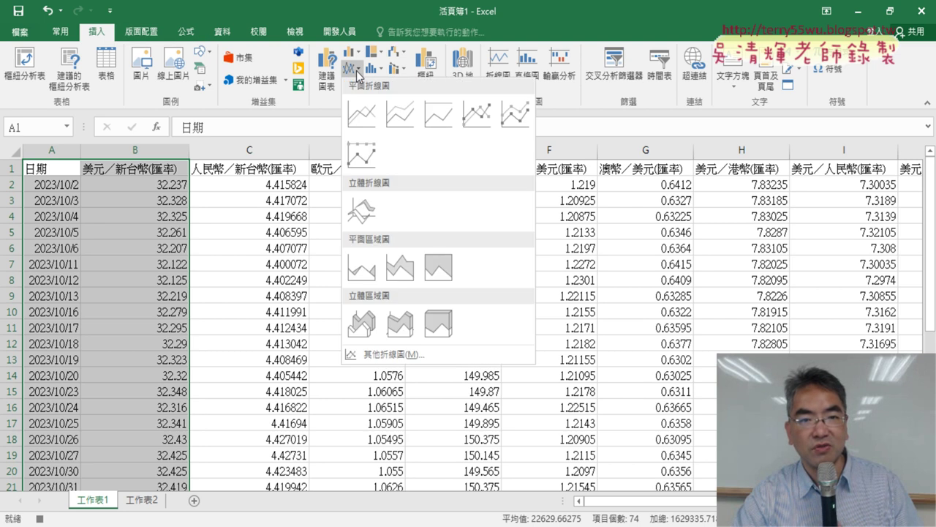
{"action": "left_click", "coordinate": [466, 110]}
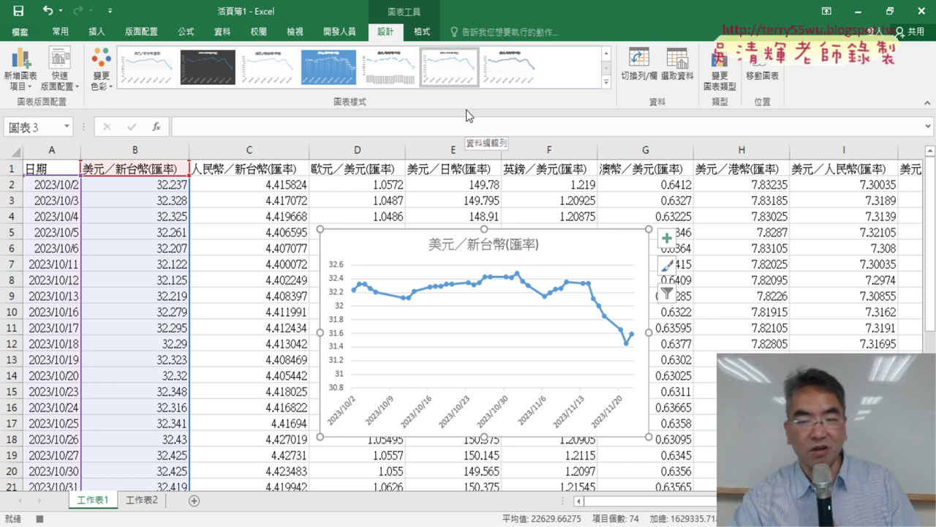
{"action": "left_click", "coordinate": [323, 30]}
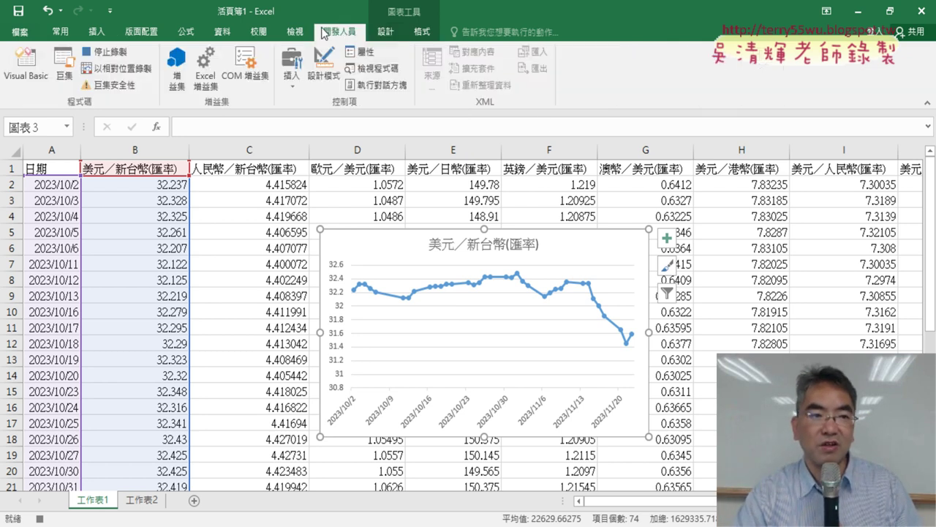
{"action": "left_click", "coordinate": [110, 56]}
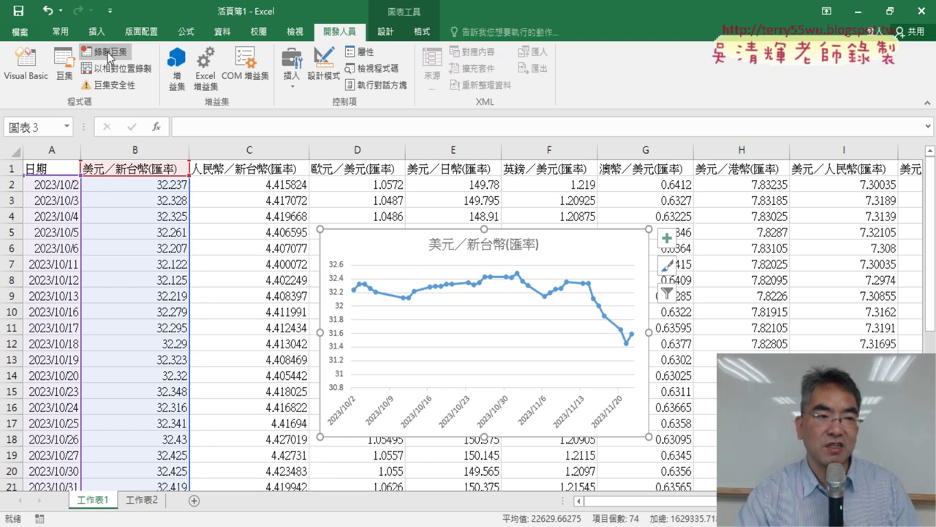
- Open the 美元折線圖 macro for editing and delete its top comment lines
{"action": "left_click", "coordinate": [62, 76]}
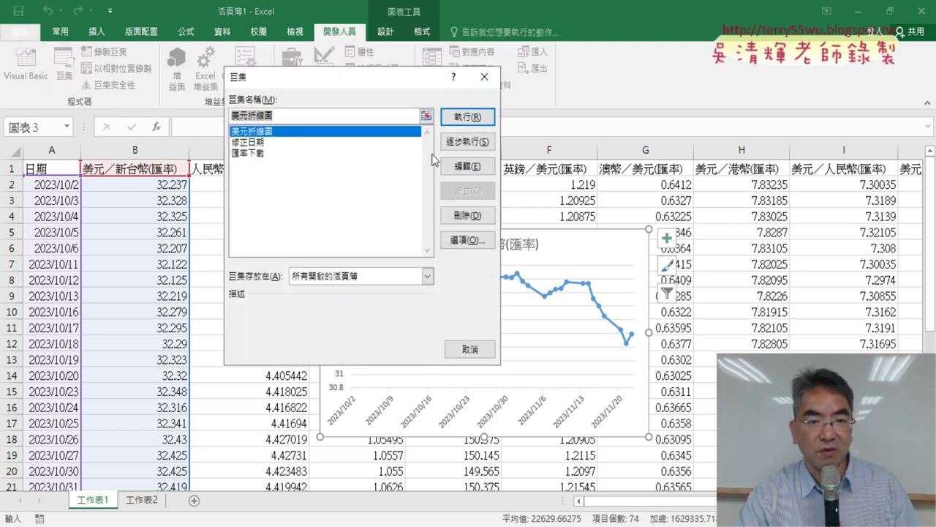
{"action": "left_click", "coordinate": [466, 166]}
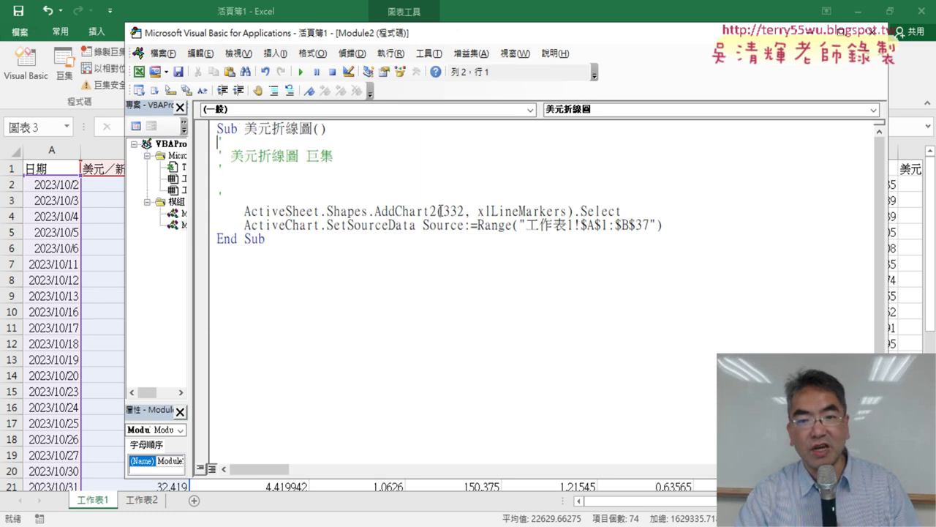
{"action": "left_click_drag", "start_coordinate": [259, 192], "coordinate": [224, 139]}
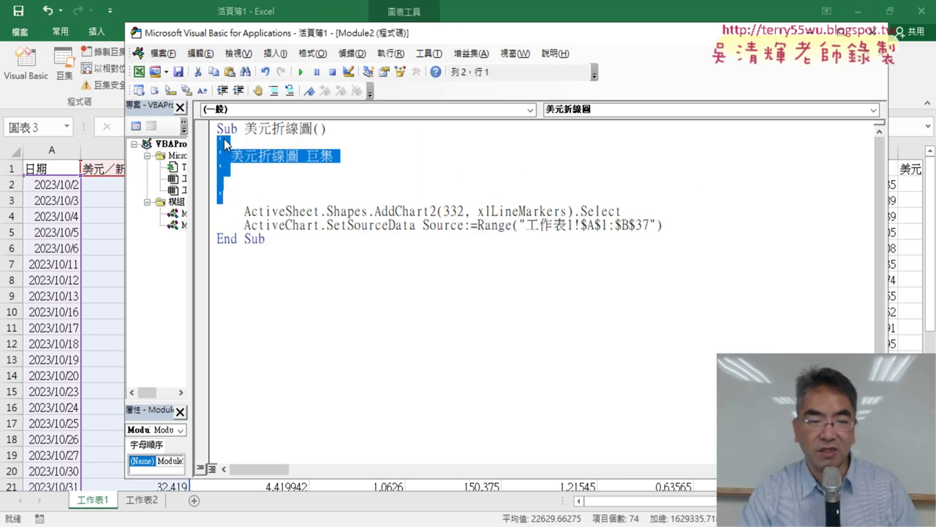
{"action": "key", "text": "Delete"}
{"action": "key", "text": "Delete"}
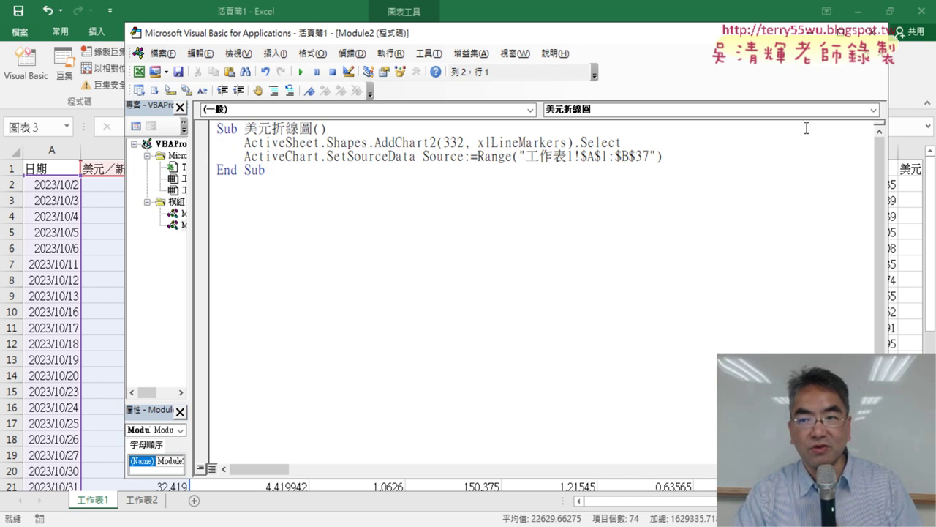
{"action": "left_click_drag", "start_coordinate": [702, 37], "coordinate": [600, 36]}
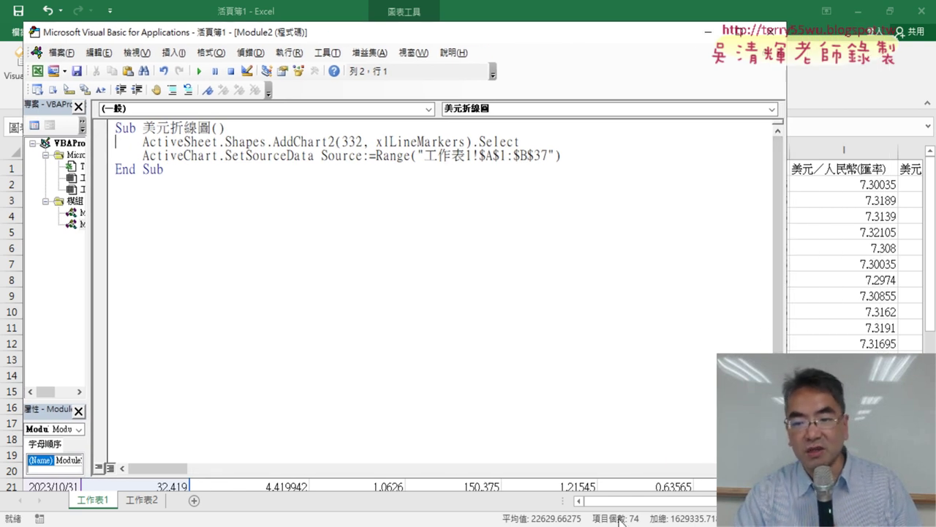
- Select cell M1 on the worksheet, the spot where the chart should go
{"action": "left_click", "coordinate": [687, 504]}
{"action": "left_click", "coordinate": [687, 502]}
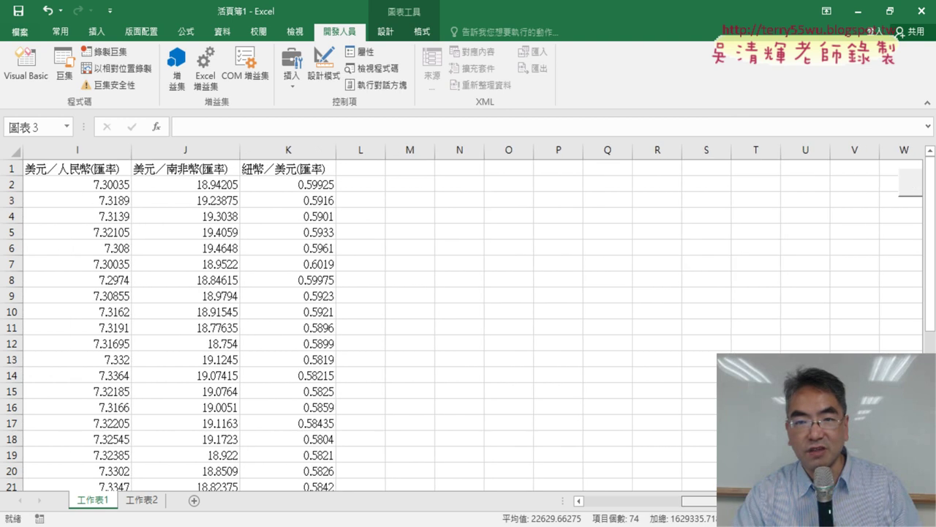
{"action": "left_click", "coordinate": [411, 166]}
{"action": "left_click", "coordinate": [26, 65]}
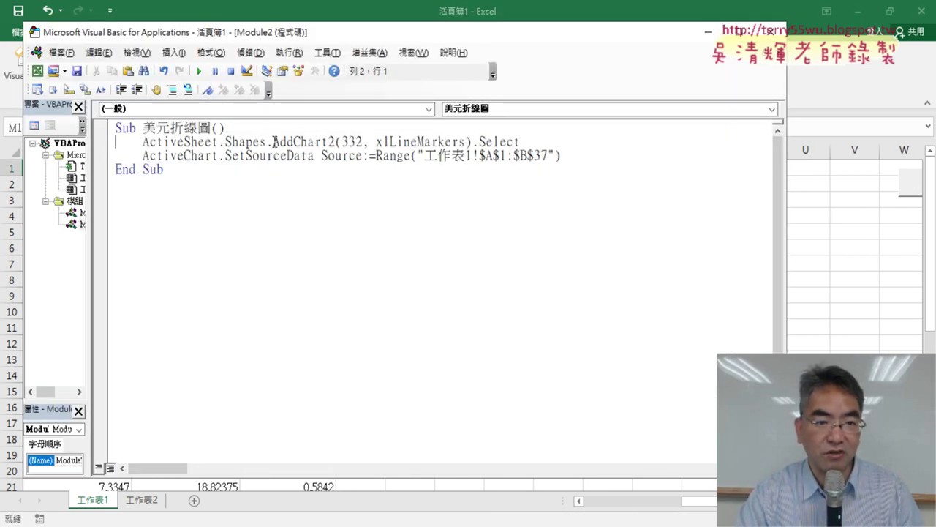
- Add Range("M1").Left as an AddChart2 argument after xlLineMarkers
{"action": "left_click_drag", "start_coordinate": [273, 141], "coordinate": [324, 141]}
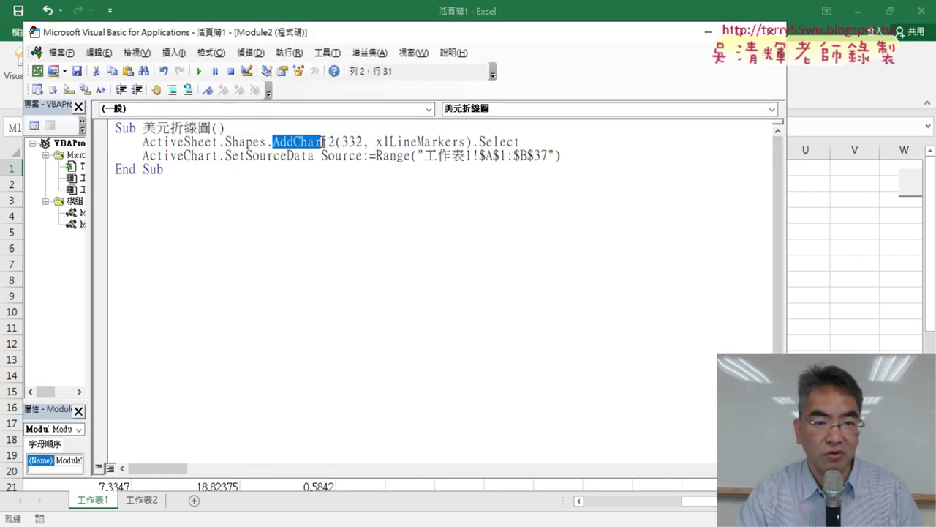
{"action": "left_click", "coordinate": [467, 141]}
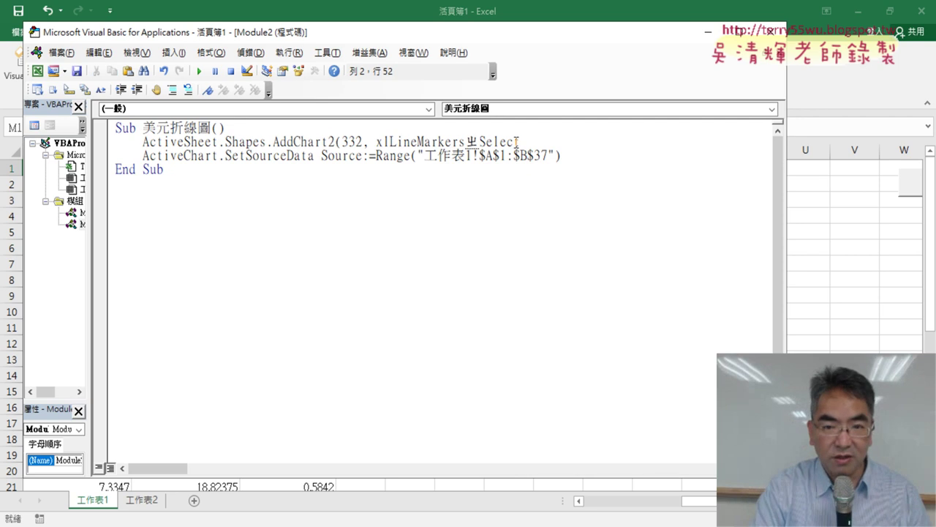
{"action": "type", "text": ","}
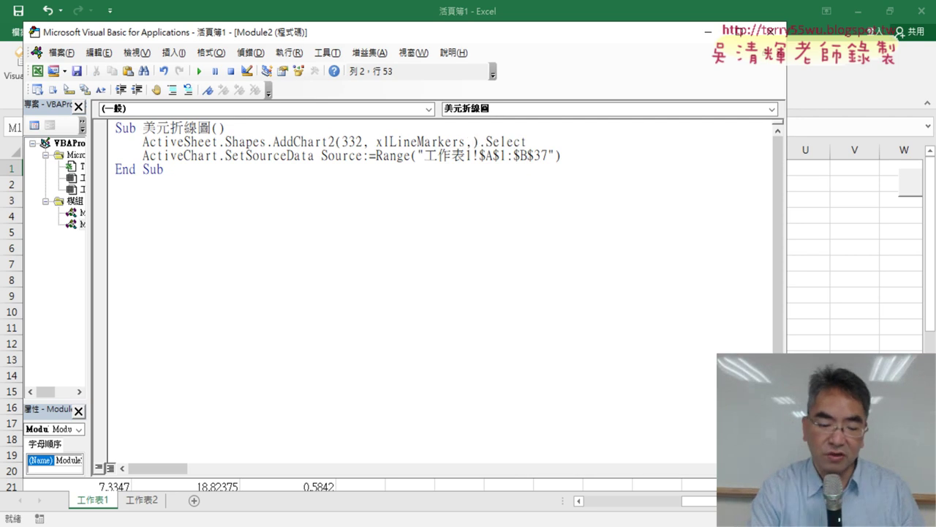
{"action": "type", "text": "ran"}
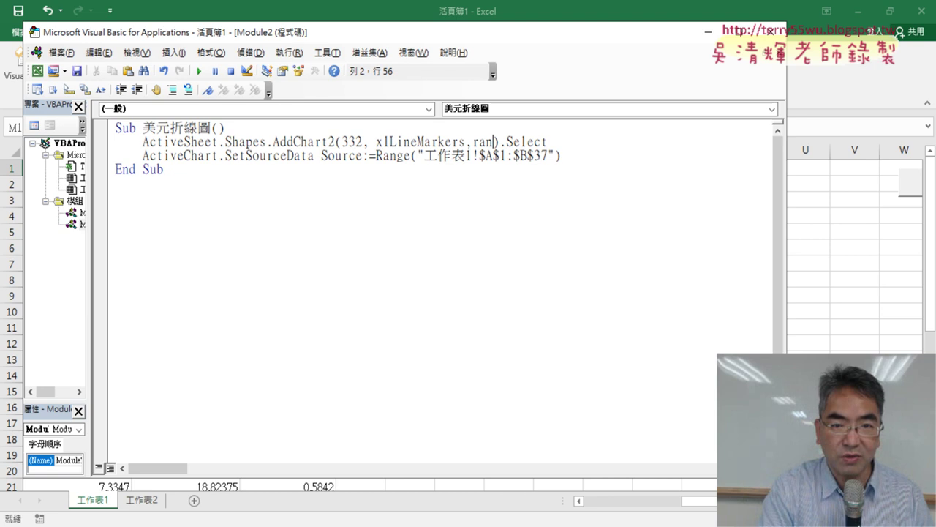
{"action": "type", "text": "ge"}
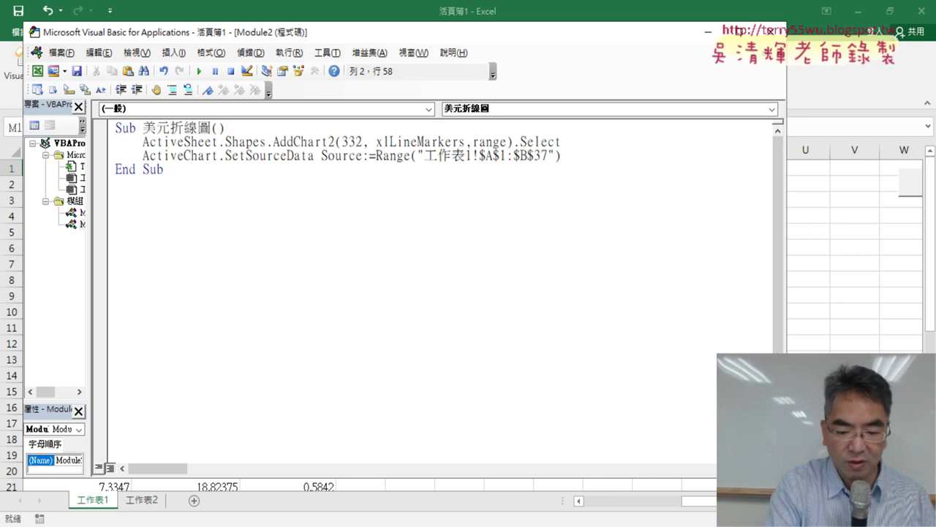
{"action": "type", "text": "(\"M1"}
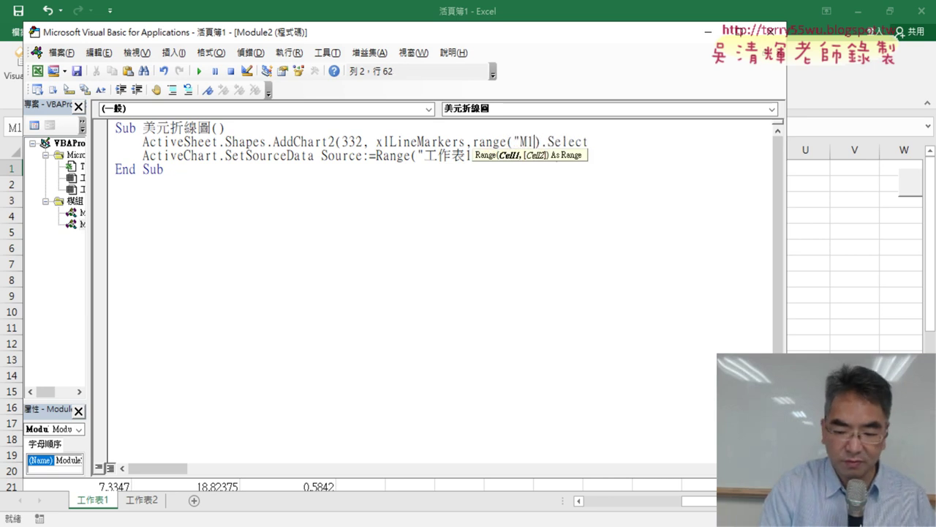
{"action": "type", "text": "\")"}
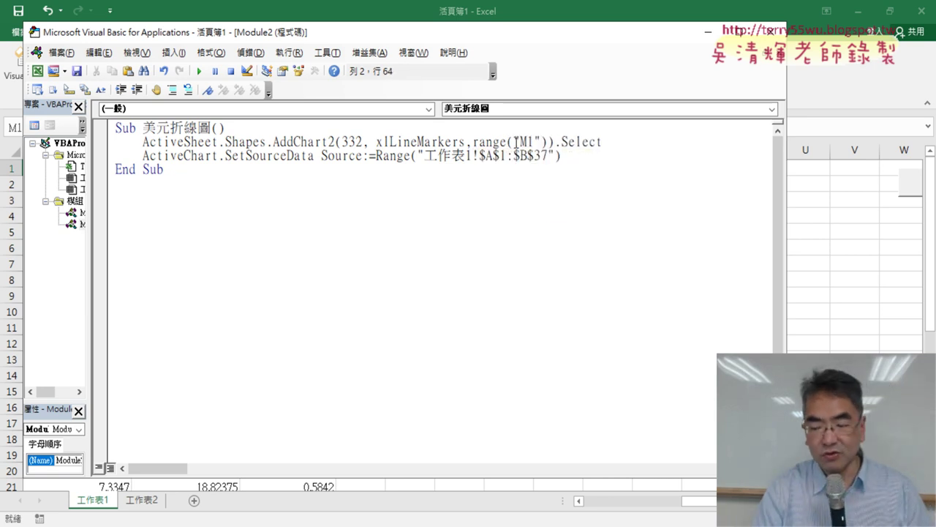
{"action": "type", "text": ".l"}
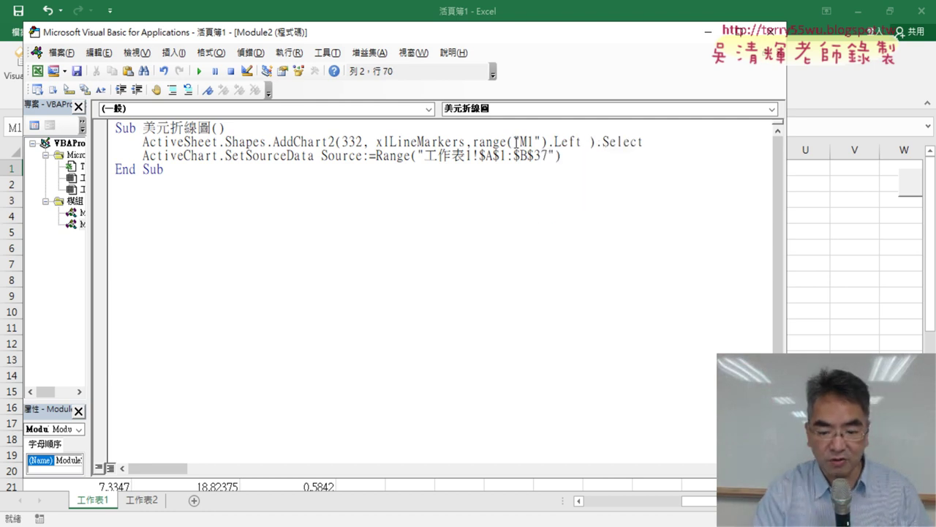
{"action": "key", "text": "BackSpace"}
{"action": "type", "text": ","}
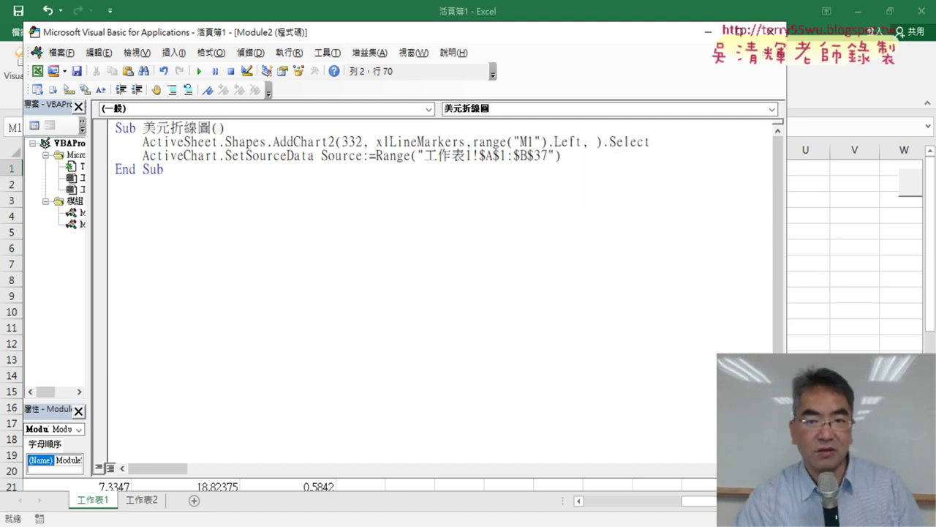
- Add Range("M1").Top as the next AddChart2 argument to anchor the chart's top
{"action": "left_click_drag", "start_coordinate": [472, 142], "coordinate": [543, 140]}
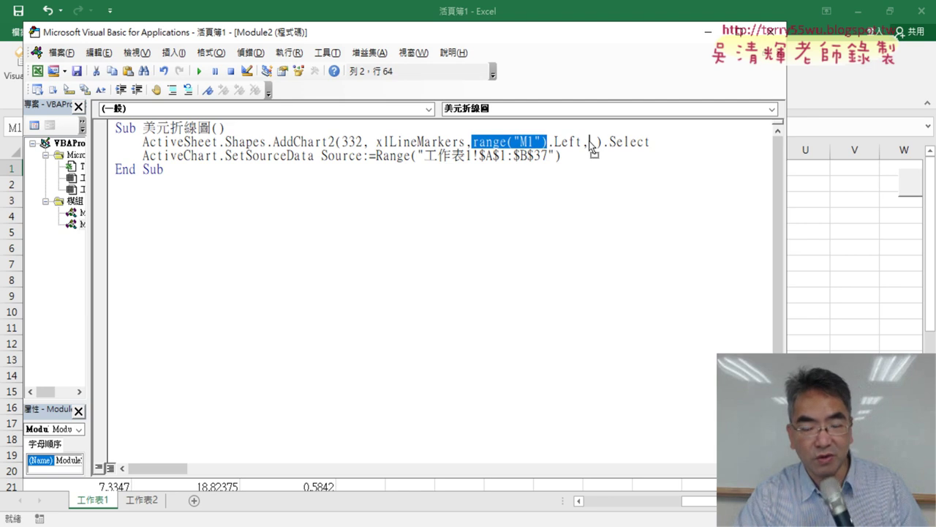
{"action": "left_click_drag", "start_coordinate": [591, 145], "coordinate": [590, 143]}
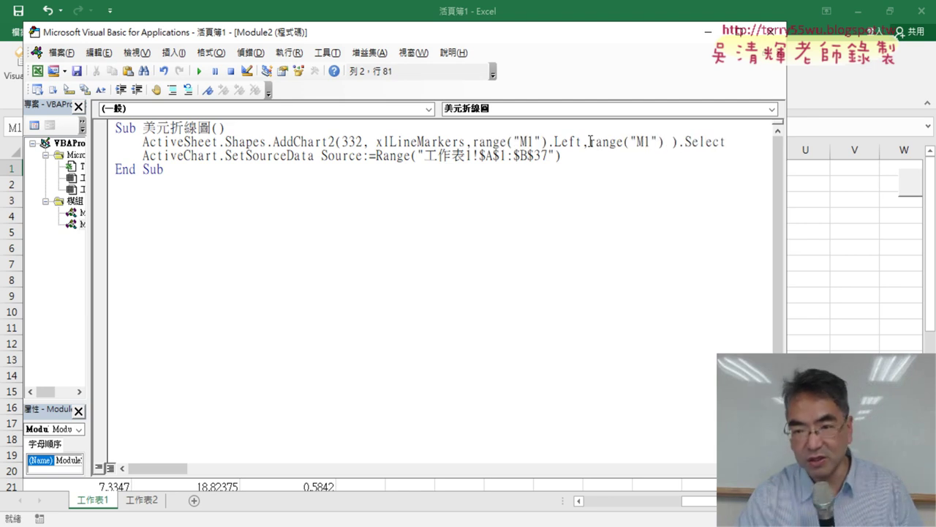
{"action": "type", "text": "."}
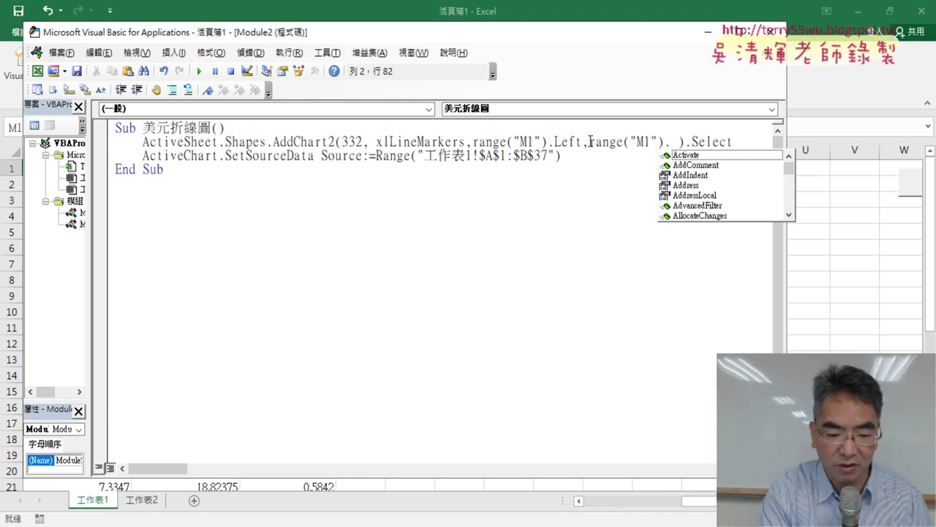
{"action": "type", "text": "top"}
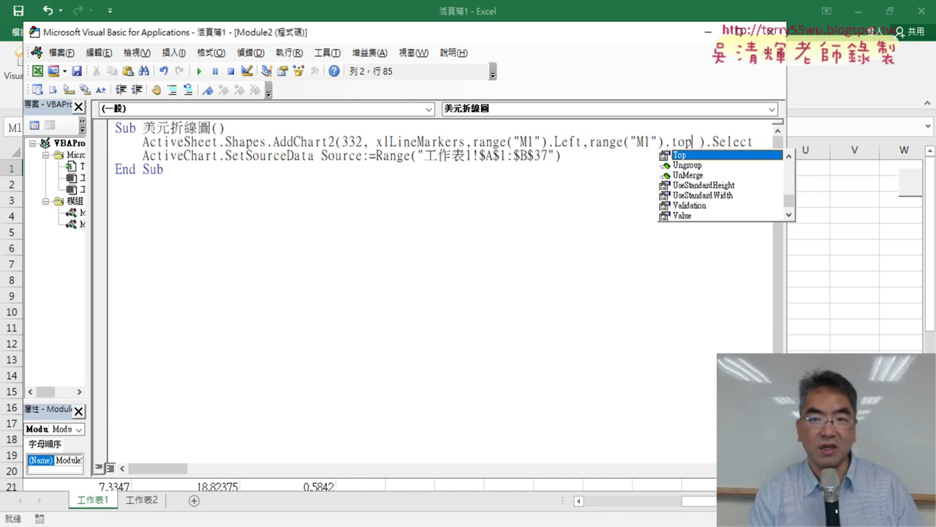
{"action": "left_click", "coordinate": [531, 177]}
{"action": "left_click", "coordinate": [570, 141]}
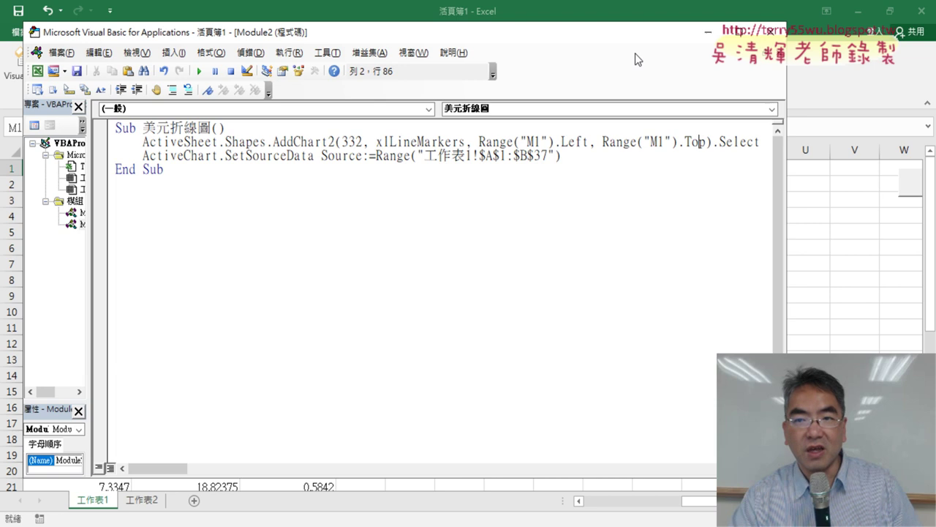
{"action": "left_click_drag", "start_coordinate": [635, 33], "coordinate": [600, 272]}
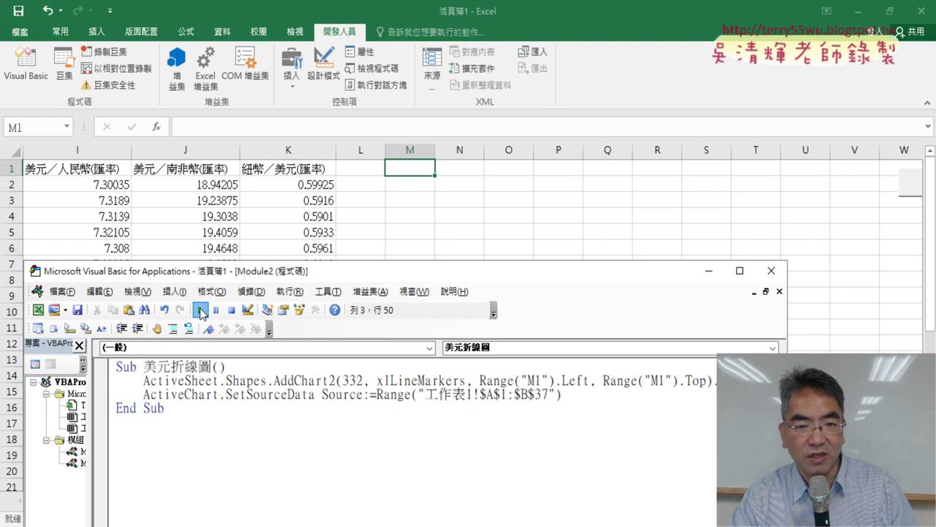
- Run the 美元折線圖 macro, then widen the new chart to column V and shorten it
{"action": "left_click", "coordinate": [199, 310]}
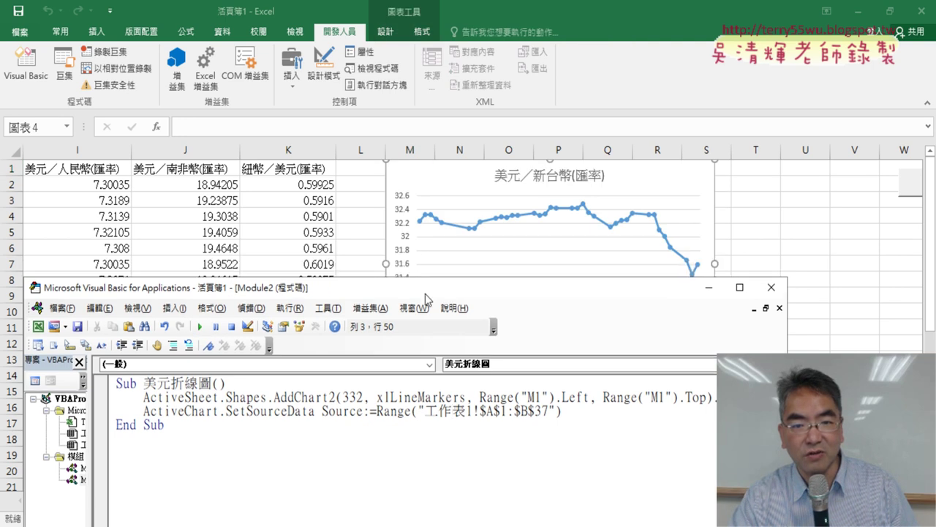
{"action": "left_click_drag", "start_coordinate": [425, 263], "coordinate": [434, 364]}
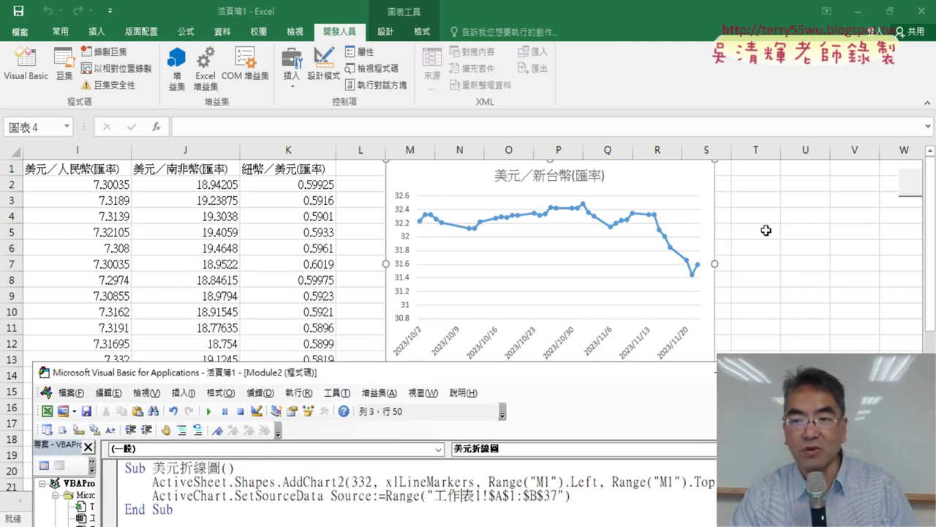
{"action": "left_click", "coordinate": [700, 262]}
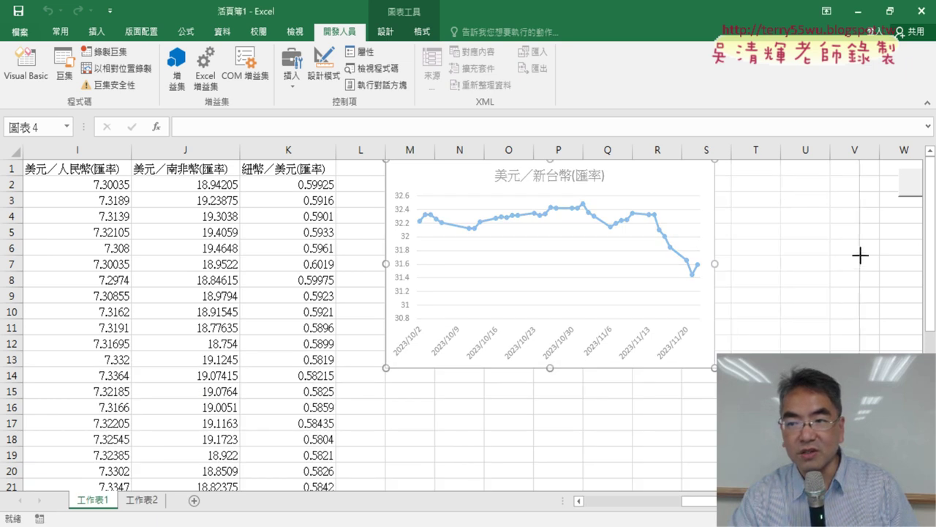
{"action": "left_click_drag", "start_coordinate": [875, 257], "coordinate": [880, 262]}
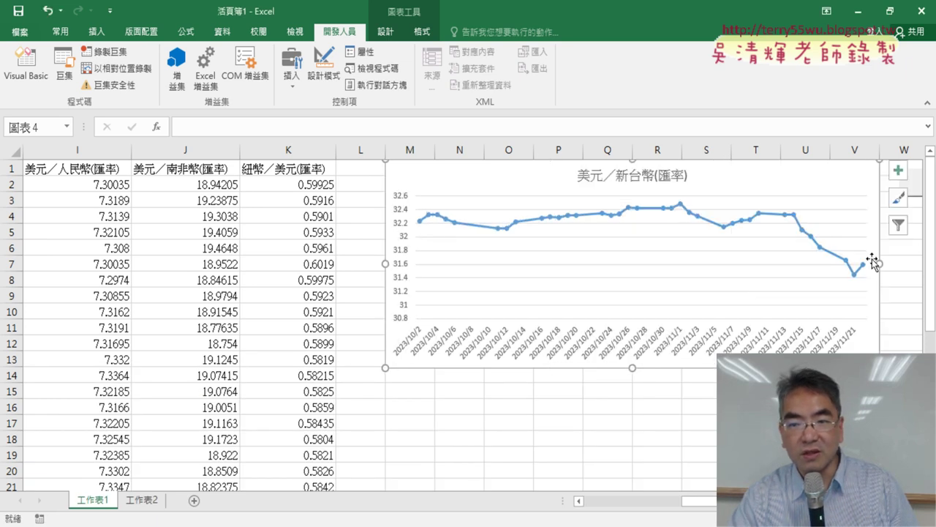
{"action": "left_click_drag", "start_coordinate": [633, 366], "coordinate": [633, 317]}
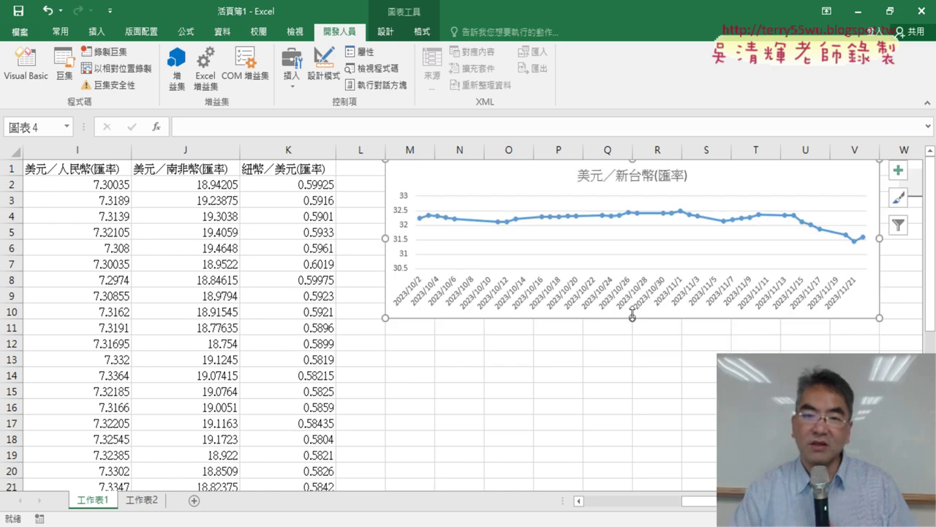
- Add Range("M1").Width *10 as the chart width argument after .Top
{"action": "left_click", "coordinate": [25, 66]}
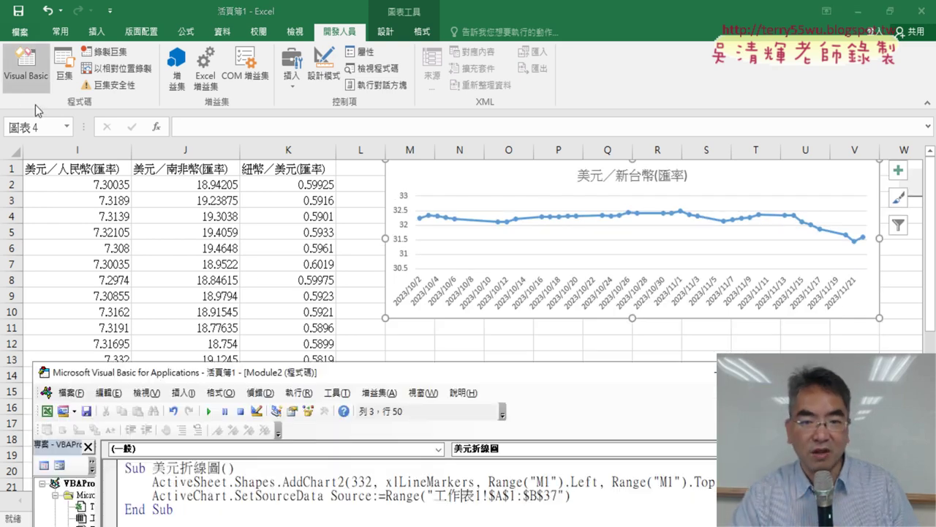
{"action": "mouse_move", "coordinate": [399, 324]}
{"action": "left_mouse_down"}
{"action": "mouse_move", "coordinate": [412, 119]}
{"action": "mouse_move", "coordinate": [389, 76]}
{"action": "left_mouse_up"}
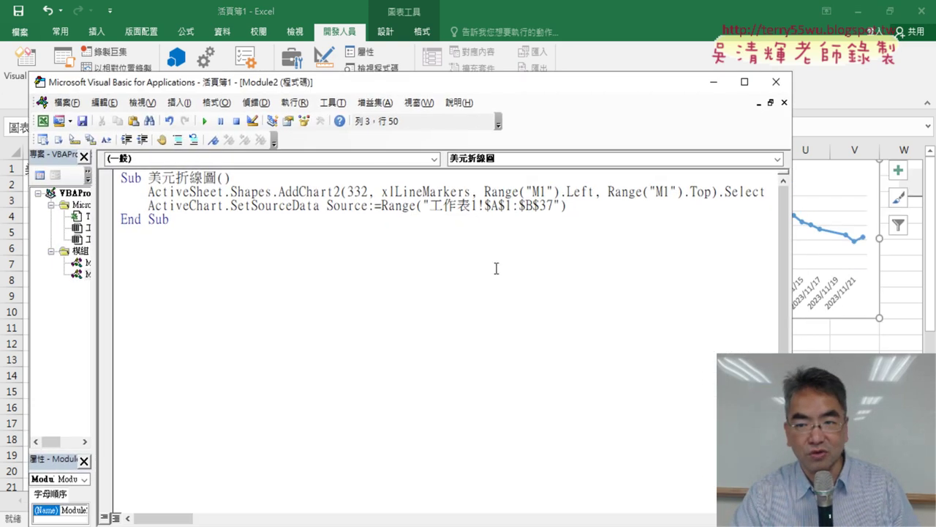
{"action": "left_click_drag", "start_coordinate": [792, 292], "coordinate": [916, 293]}
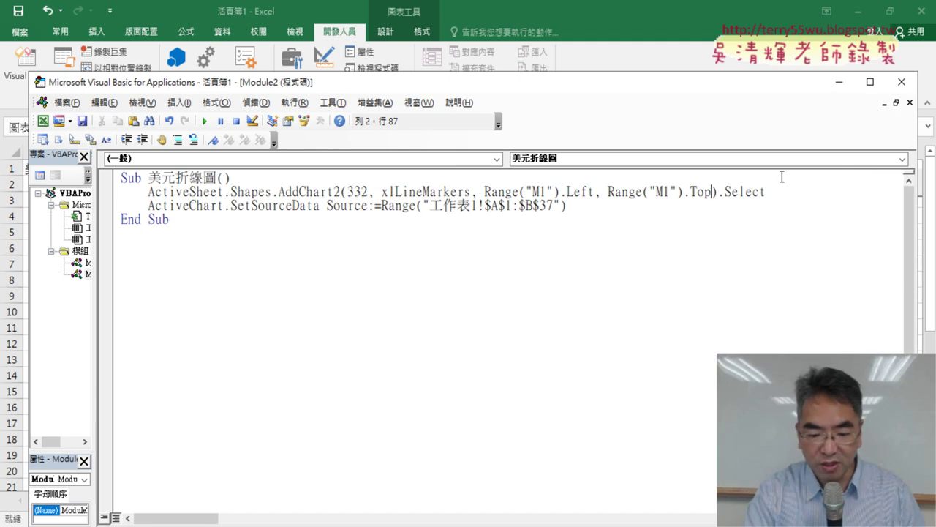
{"action": "type", "text": ","}
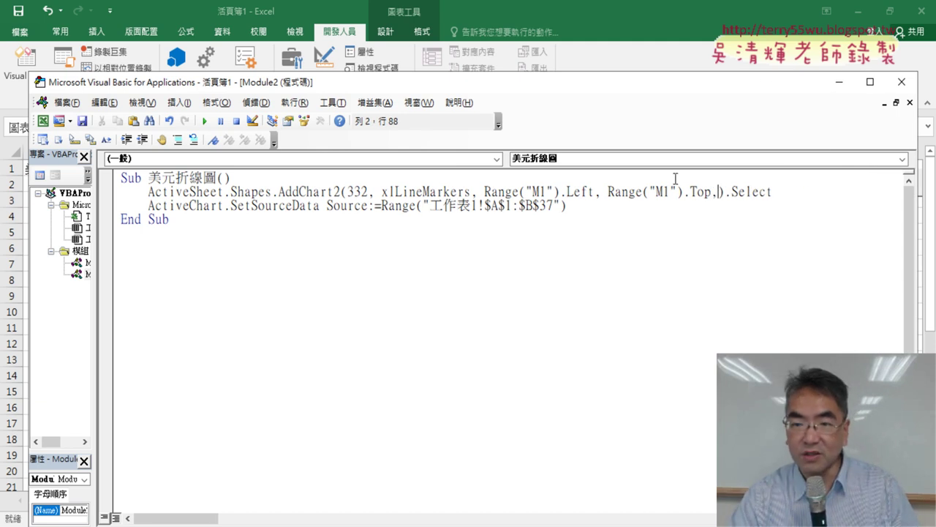
{"action": "left_click_drag", "start_coordinate": [607, 193], "coordinate": [675, 195]}
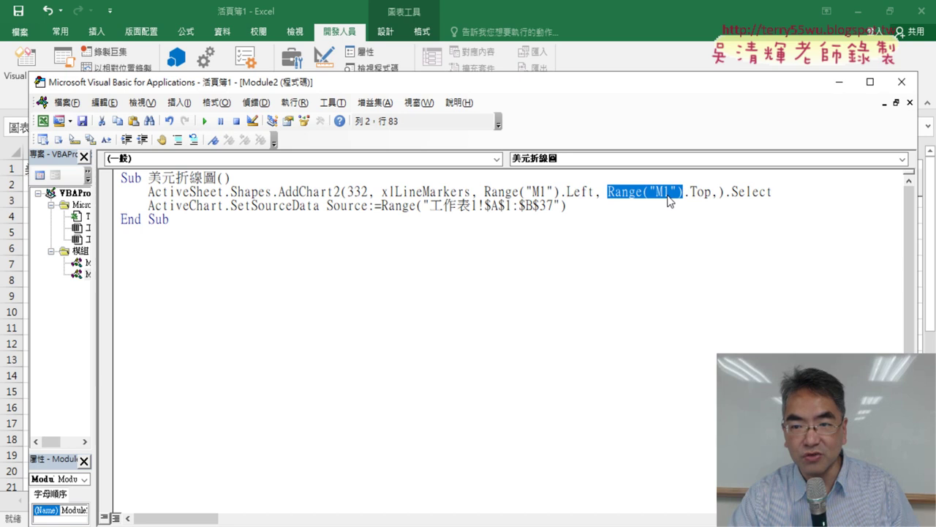
{"action": "left_click_drag", "start_coordinate": [715, 195], "coordinate": [717, 195]}
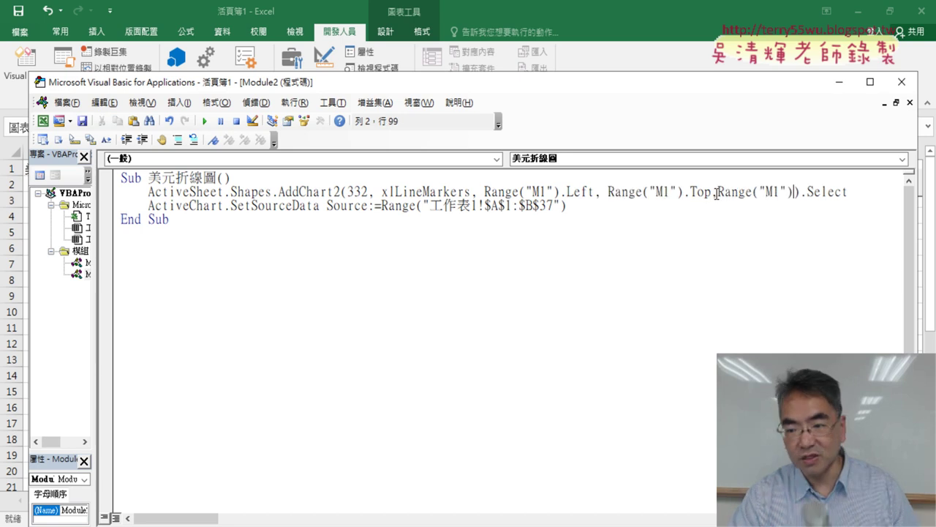
{"action": "type", "text": "."}
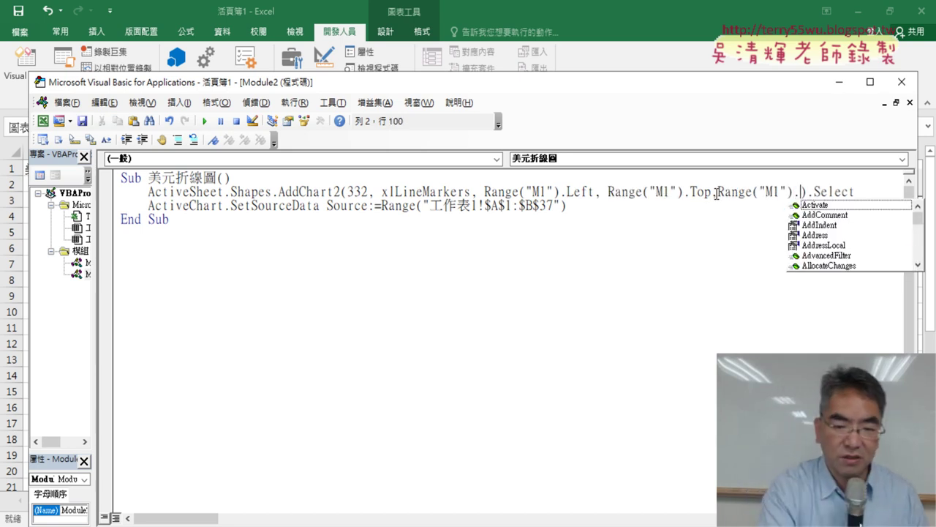
{"action": "type", "text": "w"}
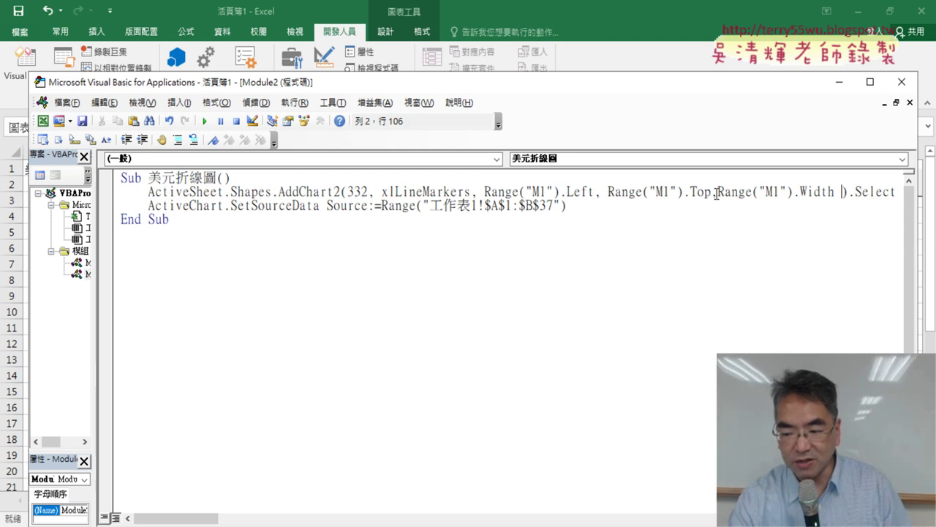
{"action": "type", "text": " *10"}
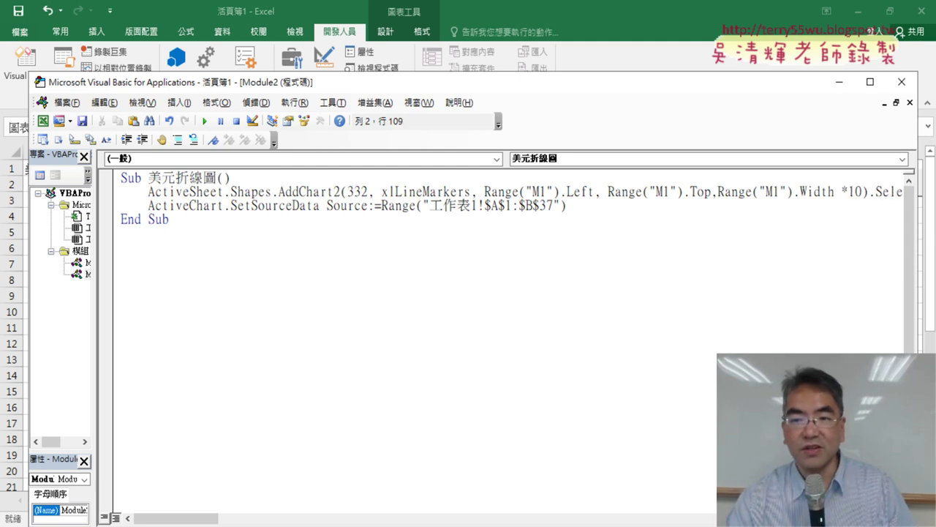
{"action": "type", "text": ","}
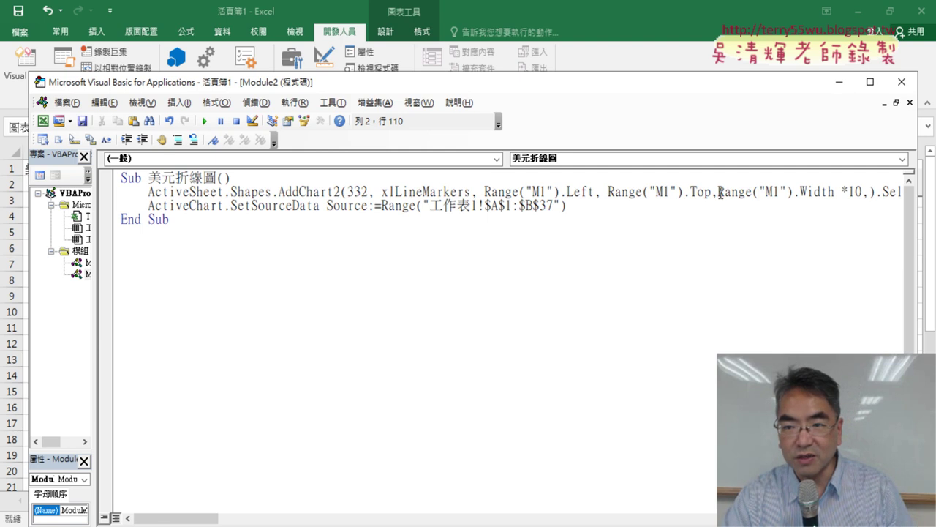
- Add Range("M1").Height*10 as the chart height argument
{"action": "left_click_drag", "start_coordinate": [719, 192], "coordinate": [780, 192]}
{"action": "left_click_drag", "start_coordinate": [794, 197], "coordinate": [868, 192]}
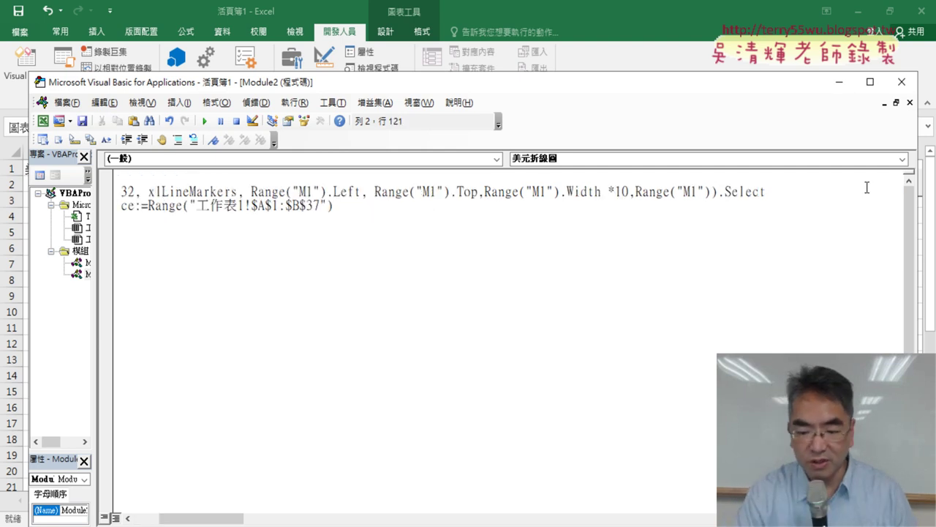
{"action": "type", "text": "."}
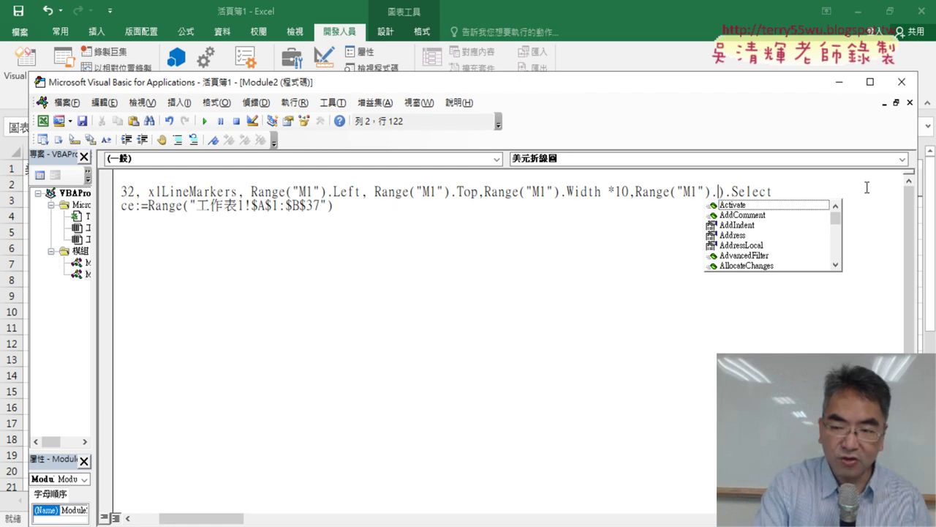
{"action": "type", "text": "H"}
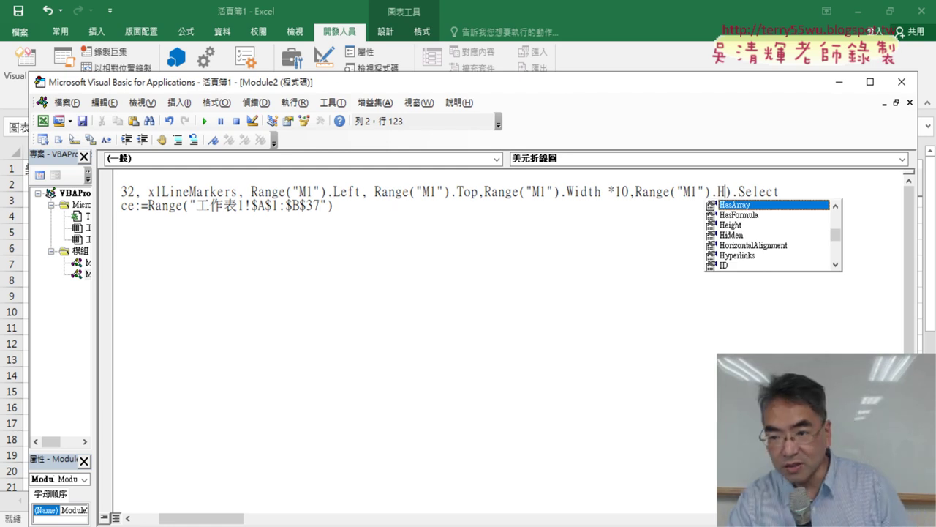
{"action": "key", "text": "Down"}
{"action": "key", "text": "Down"}
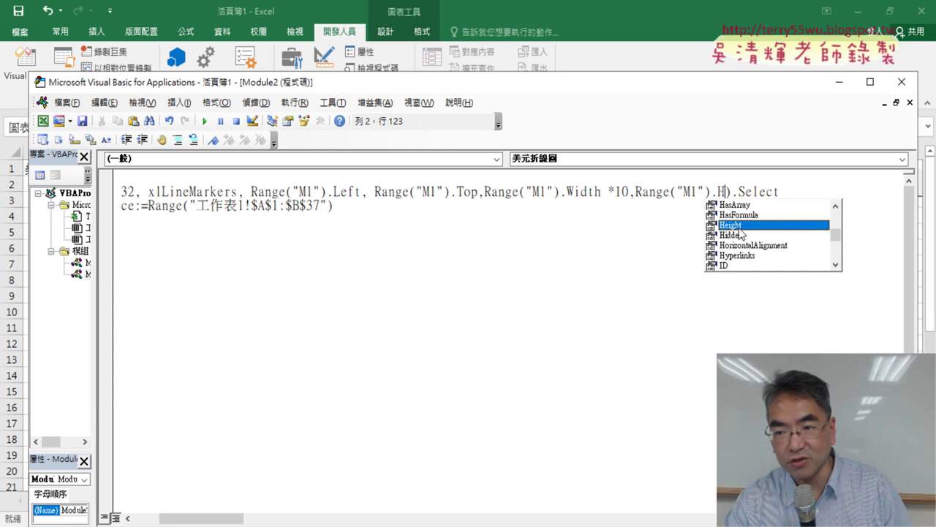
{"action": "double_click", "coordinate": [739, 227]}
{"action": "type", "text": "*"}
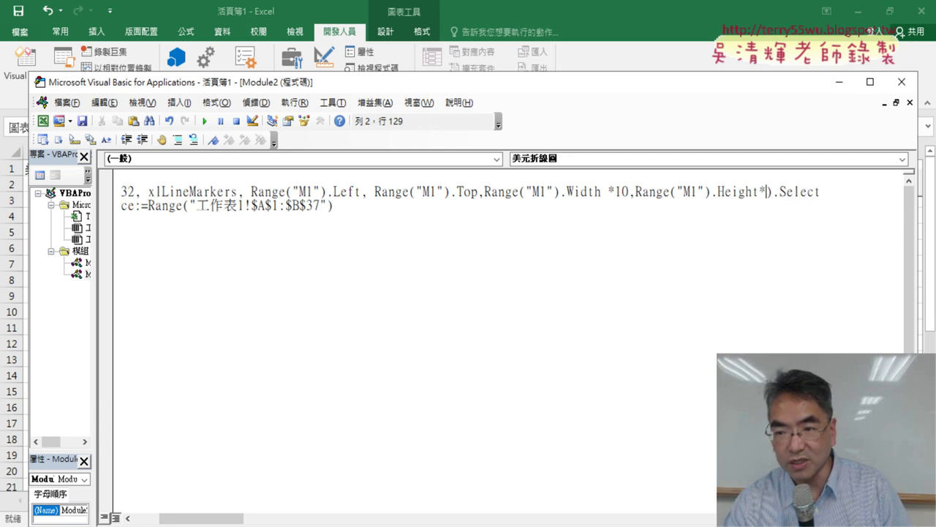
{"action": "type", "text": "10"}
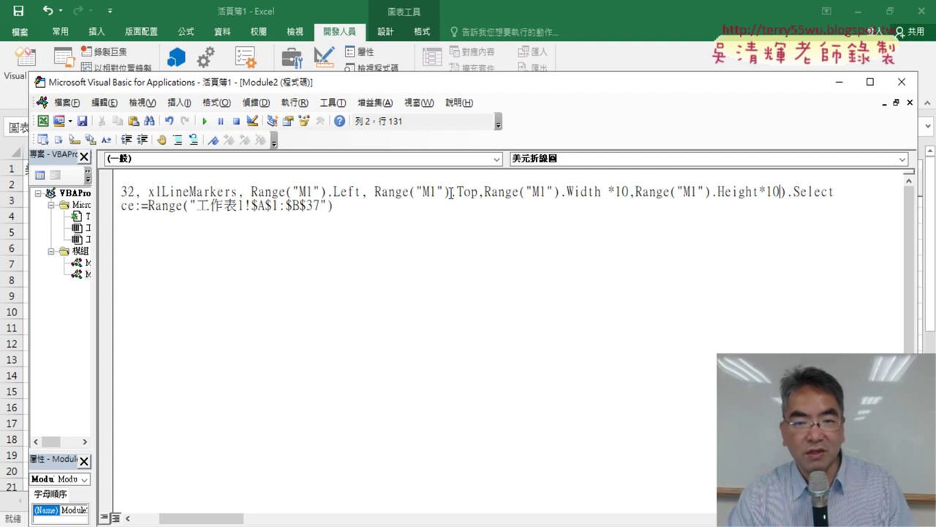
{"action": "left_click_drag", "start_coordinate": [629, 192], "coordinate": [482, 192]}
{"action": "left_click_drag", "start_coordinate": [779, 192], "coordinate": [635, 192]}
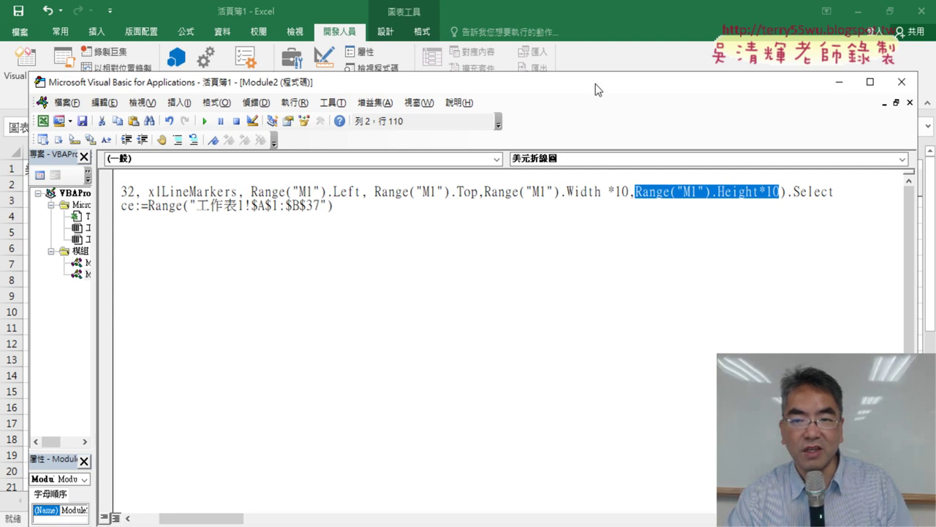
- Delete the existing exchange-rate chart from the worksheet
{"action": "left_click_drag", "start_coordinate": [595, 89], "coordinate": [579, 300]}
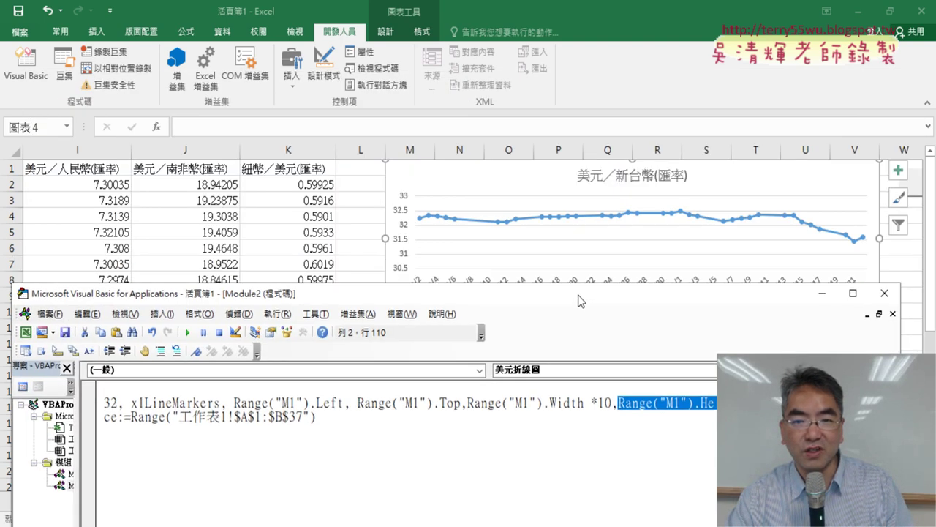
{"action": "left_click", "coordinate": [406, 176]}
{"action": "key", "text": "Delete"}
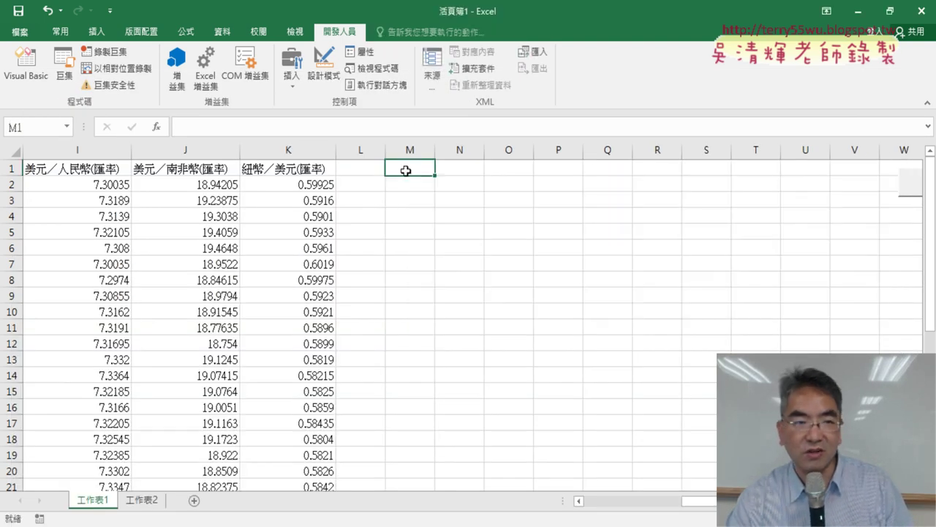
- Rerun the 美元折線圖 macro to draw a fresh chart anchored at M1
{"action": "left_click", "coordinate": [40, 68]}
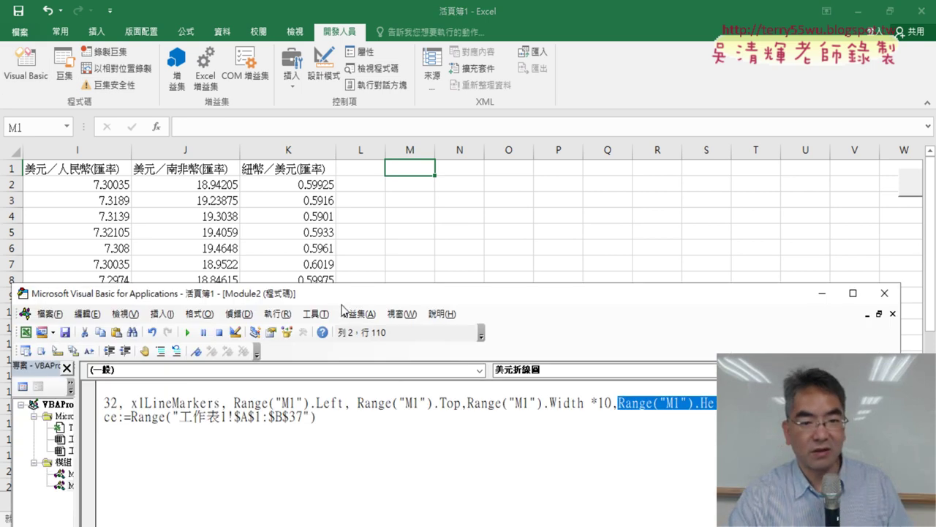
{"action": "left_click", "coordinate": [355, 403]}
{"action": "left_click", "coordinate": [187, 332]}
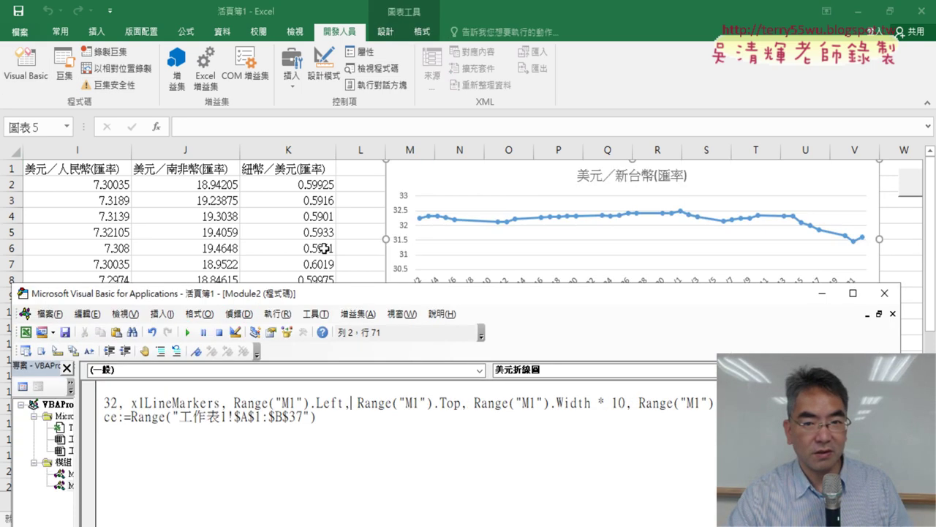